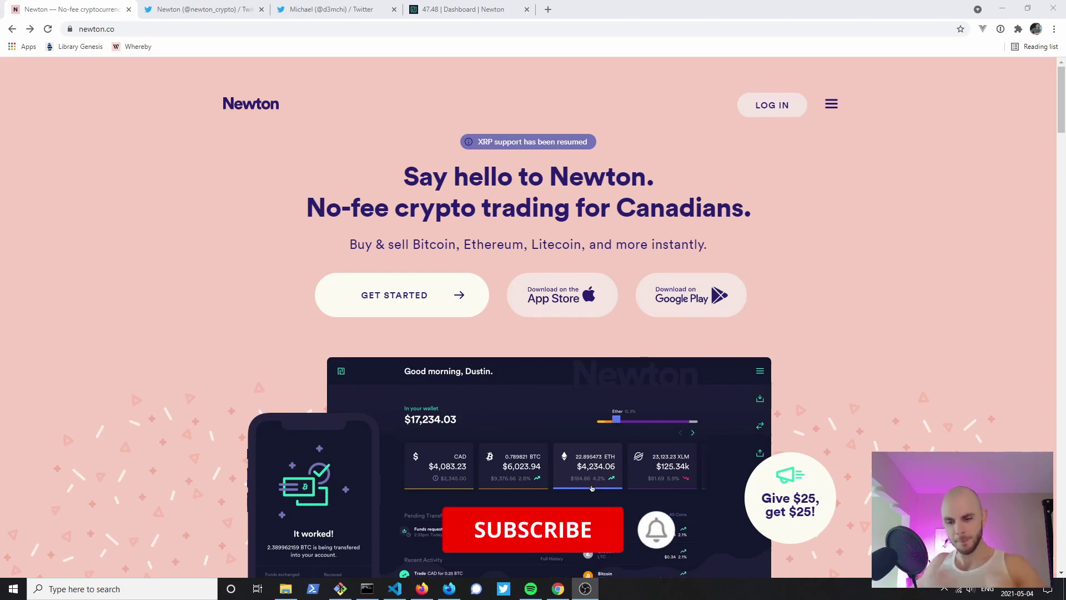
- Review the recent trading updates on Newton's Twitter profile
key(alt+Tab)
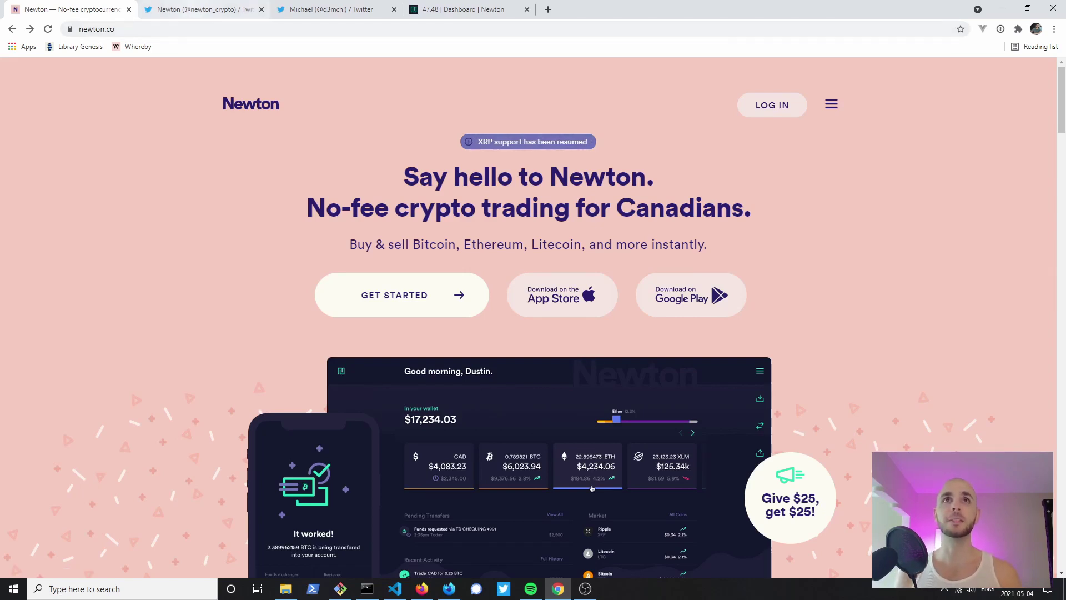
click(200, 9)
scroll(497, 333, down, 5)
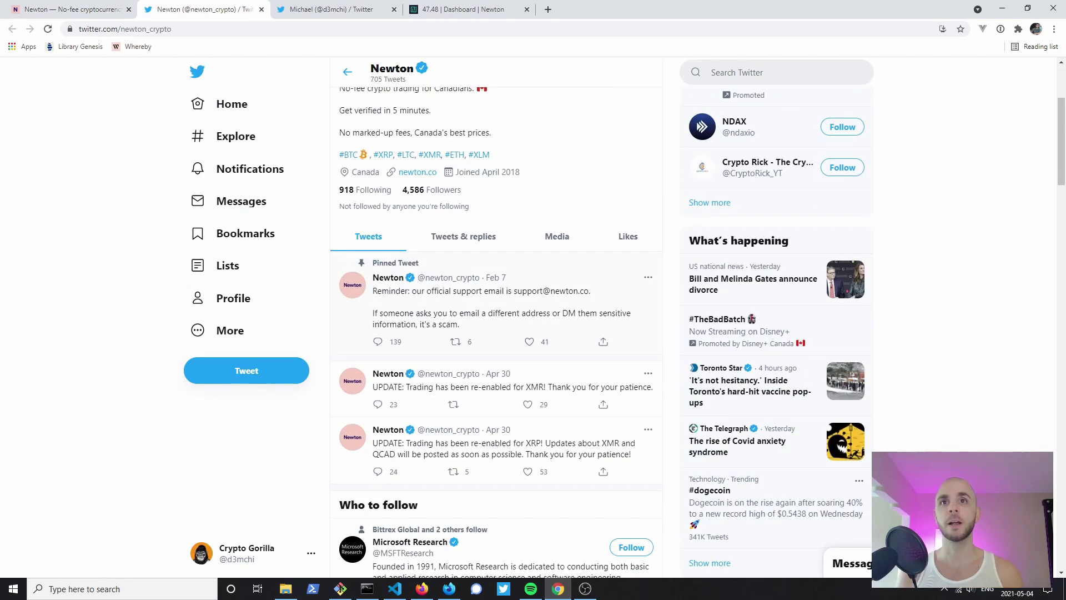
scroll(497, 333, down, 8)
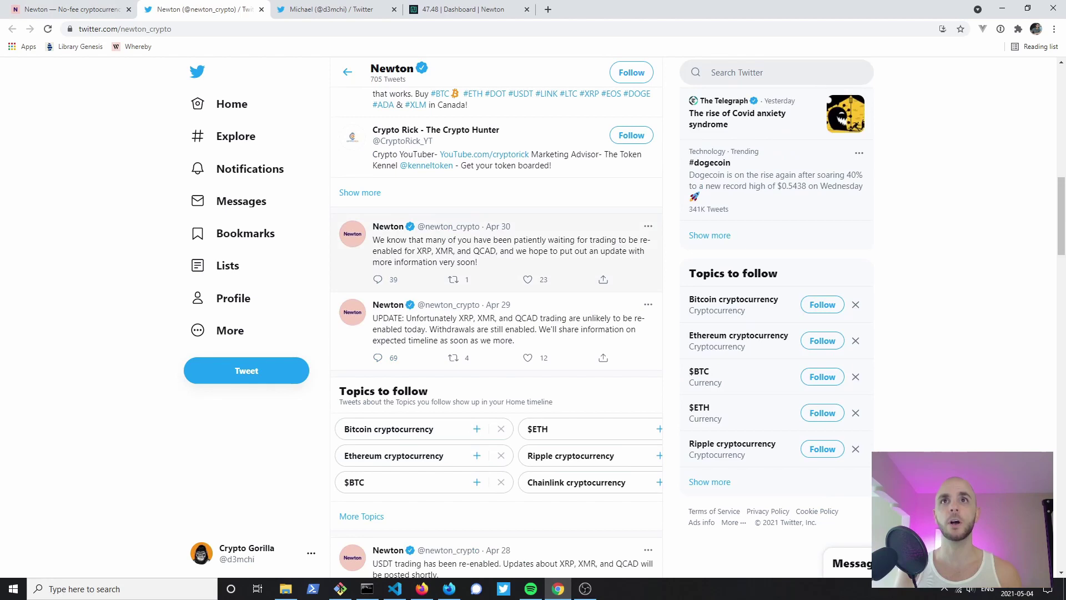
scroll(350, 222, up, 14)
- View the Crypto Gorilla Twitter profile and highlight its handle
key(ctrl+Tab)
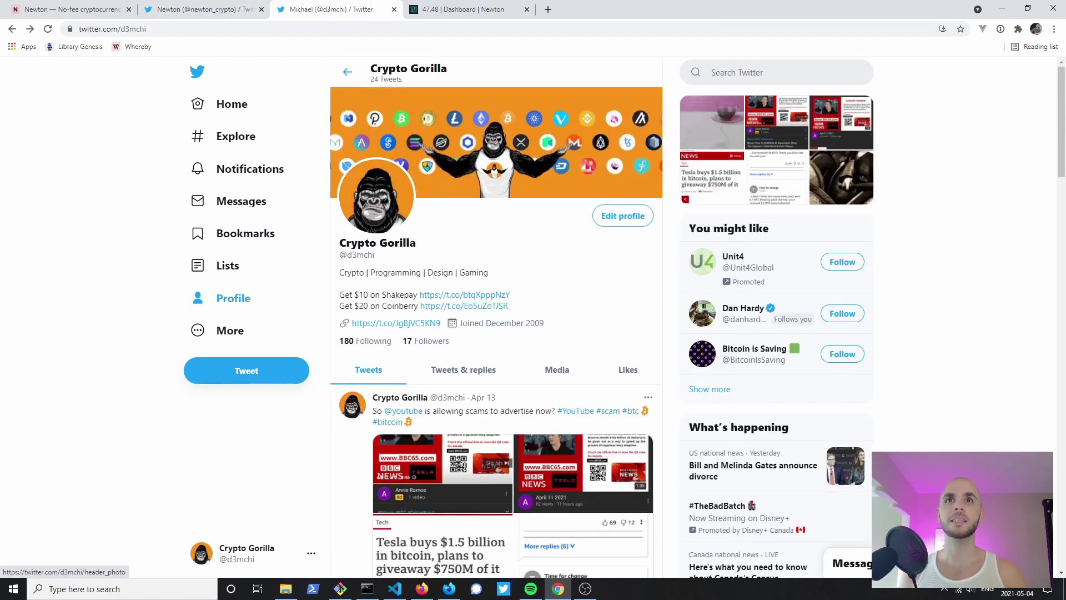
drag(376, 254, 339, 254)
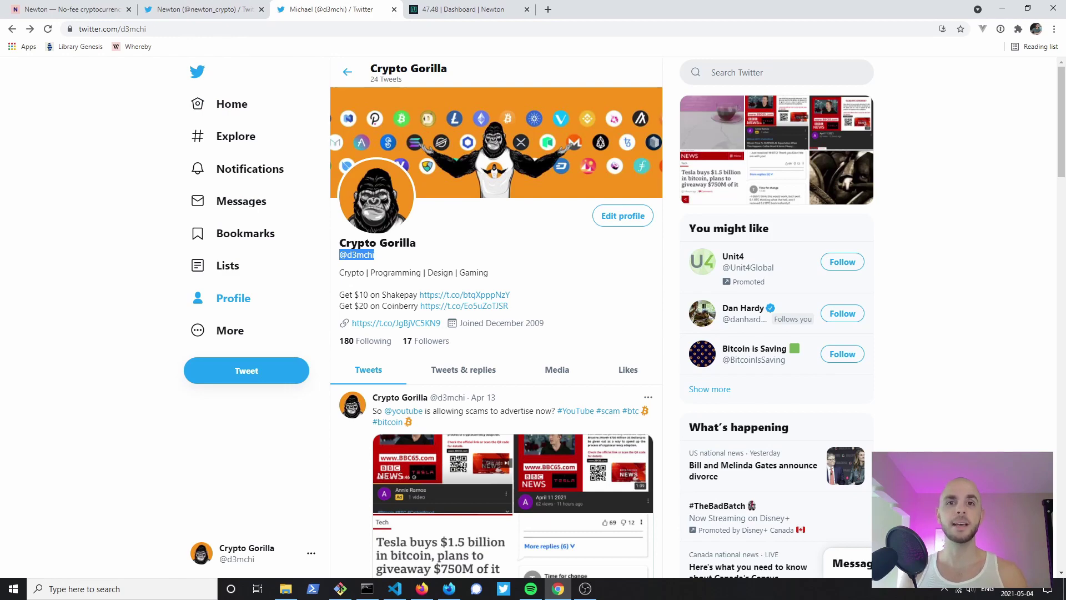
click(339, 254)
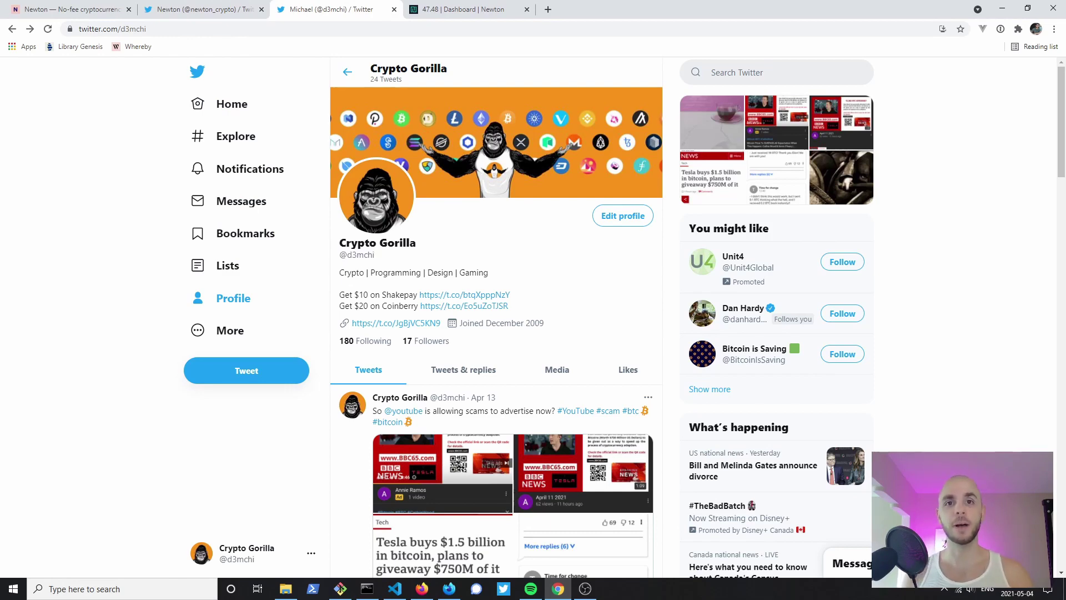
- Examine the buy and sell prices, spreads and 24-hour changes on Newton's Coin Prices page
click(69, 9)
click(793, 192)
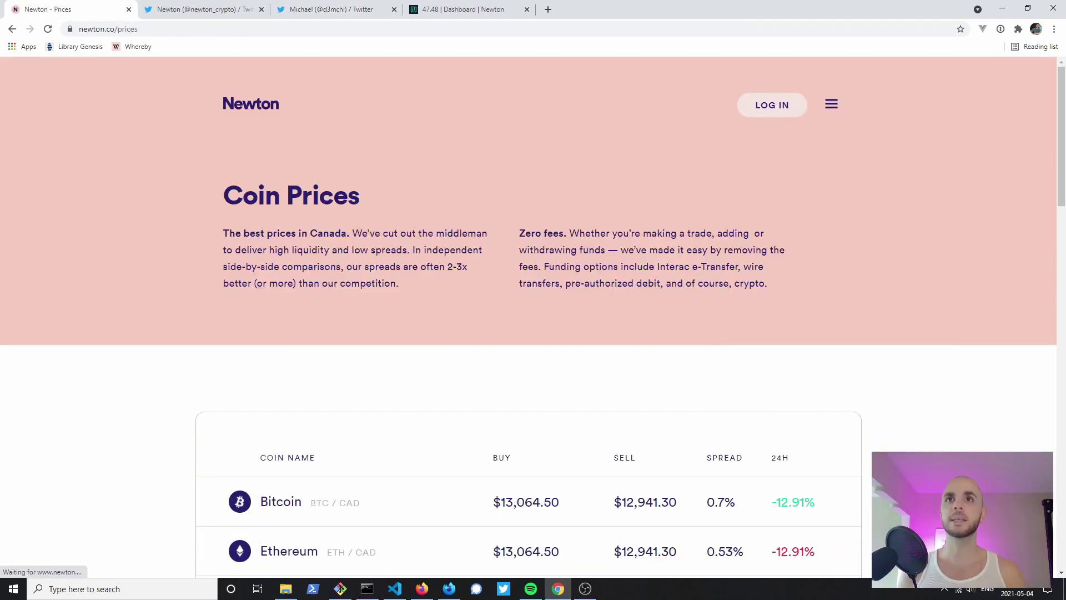
scroll(533, 311, down, 5)
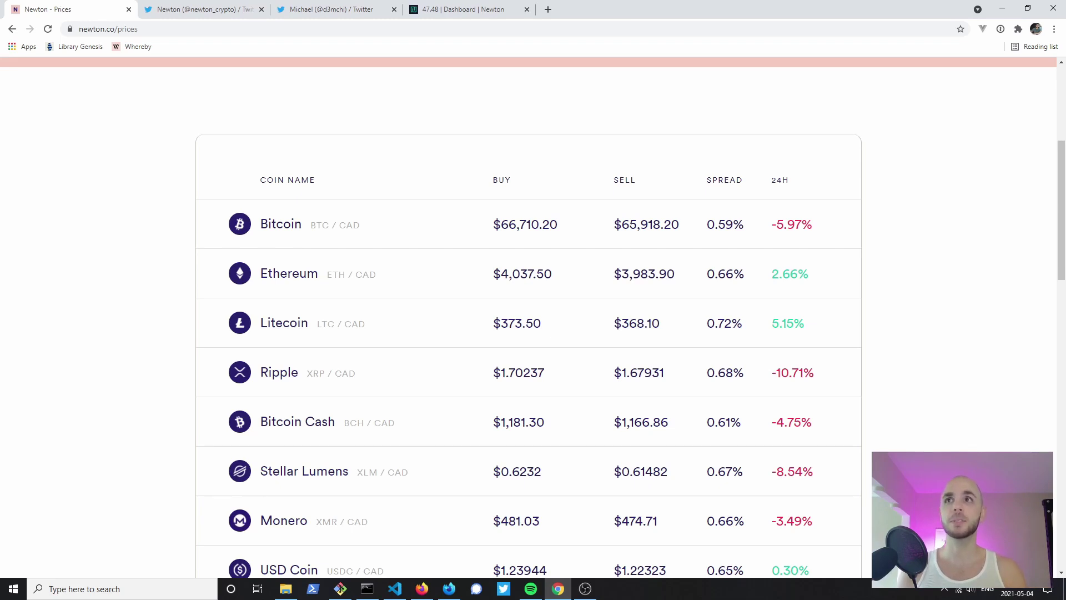
scroll(533, 316, down, 7)
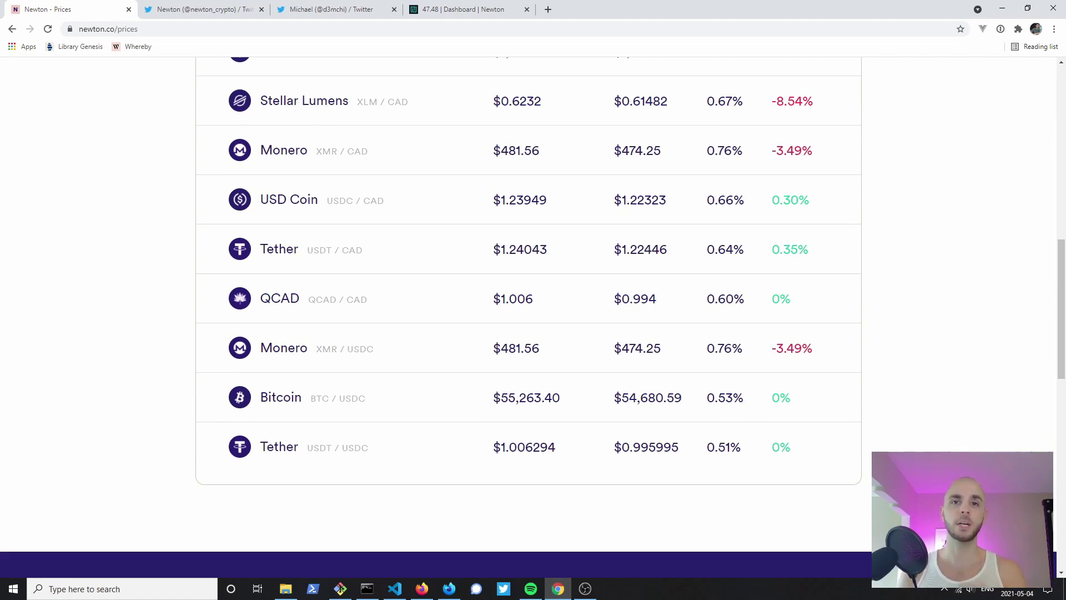
scroll(533, 317, up, 7)
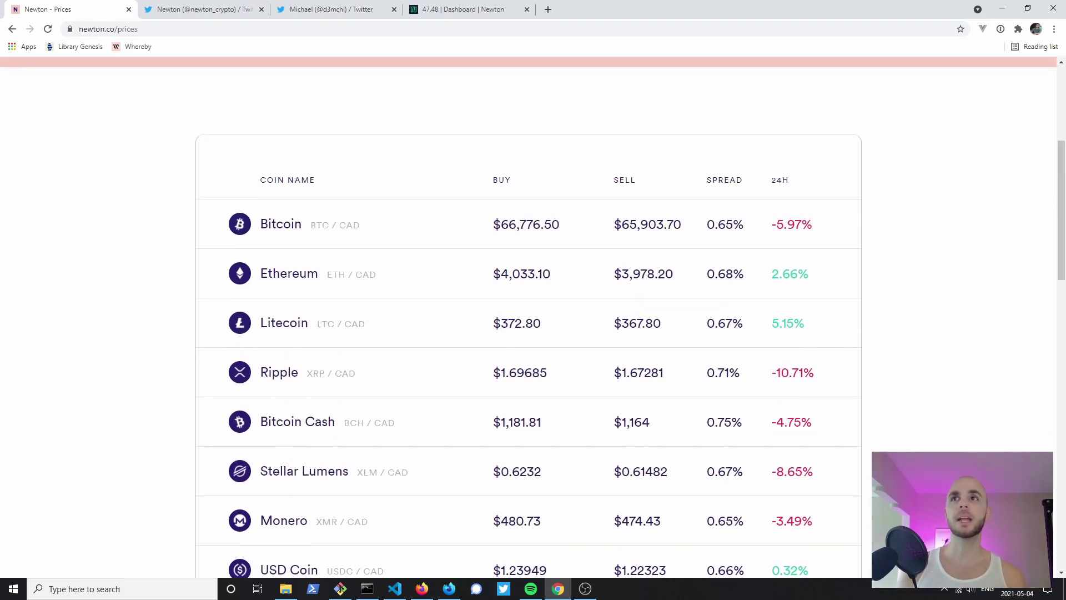
scroll(533, 317, down, 2)
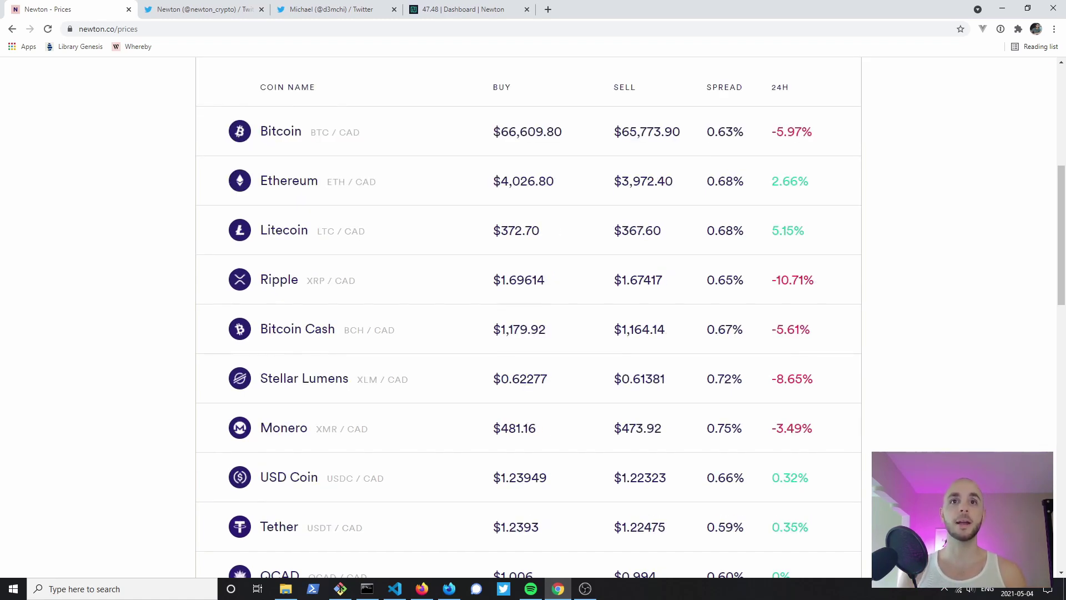
scroll(533, 316, down, 2)
scroll(533, 316, down, 2)
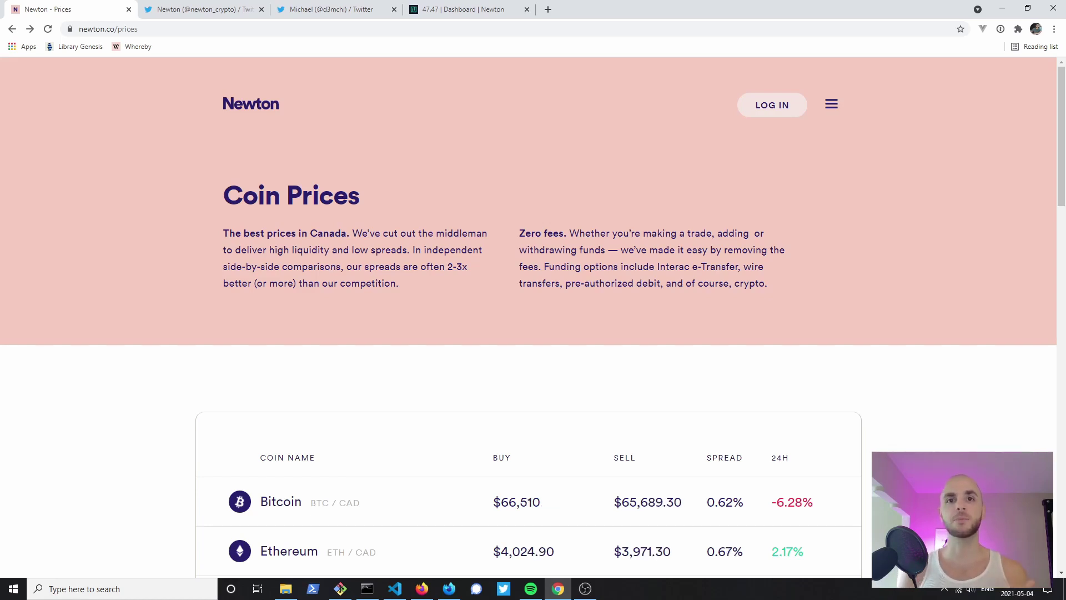
- On the Newton dashboard, fill in an add-funds request via Interac e-Transfer for 12 CAD
key(ctrl+4)
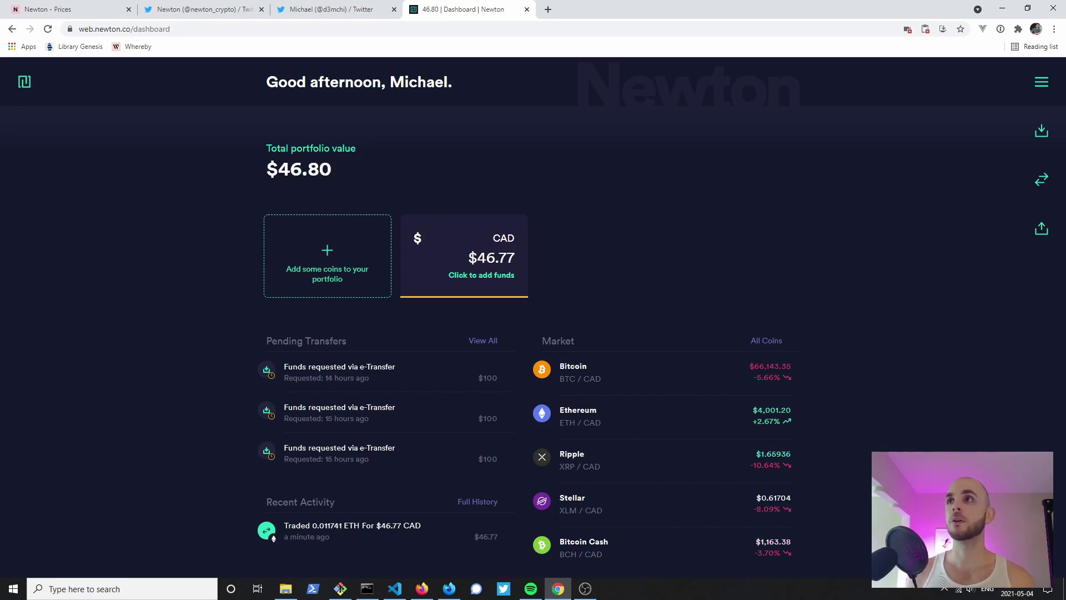
click(1041, 131)
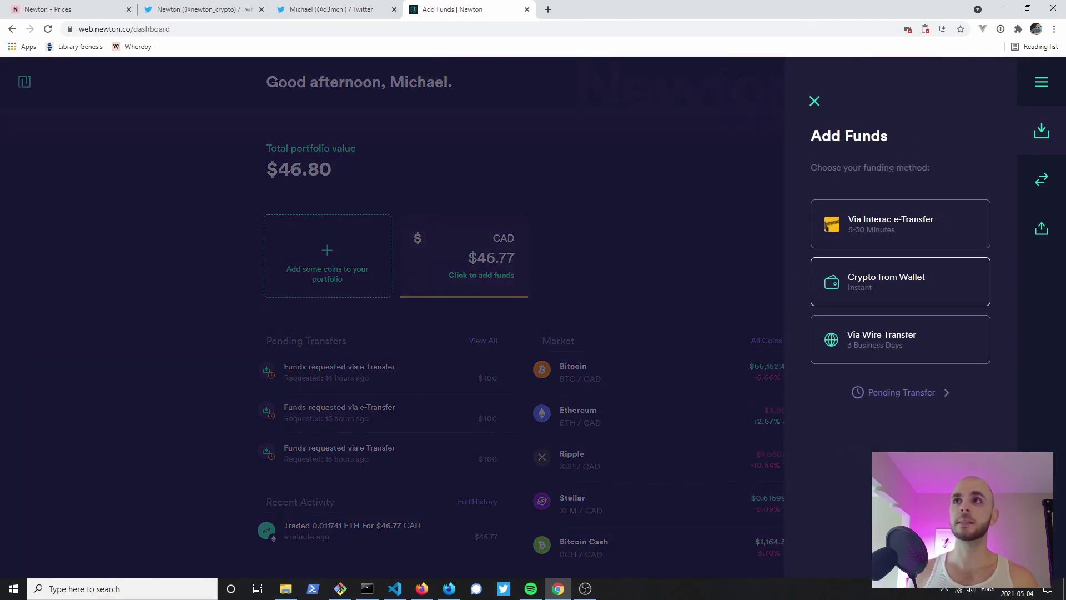
click(899, 223)
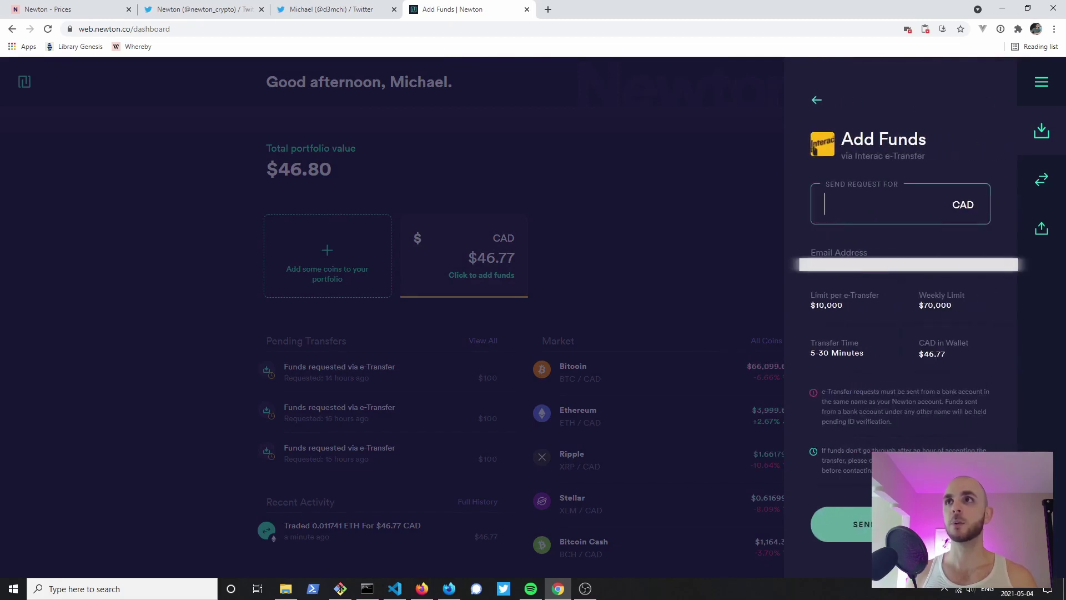
text(12)
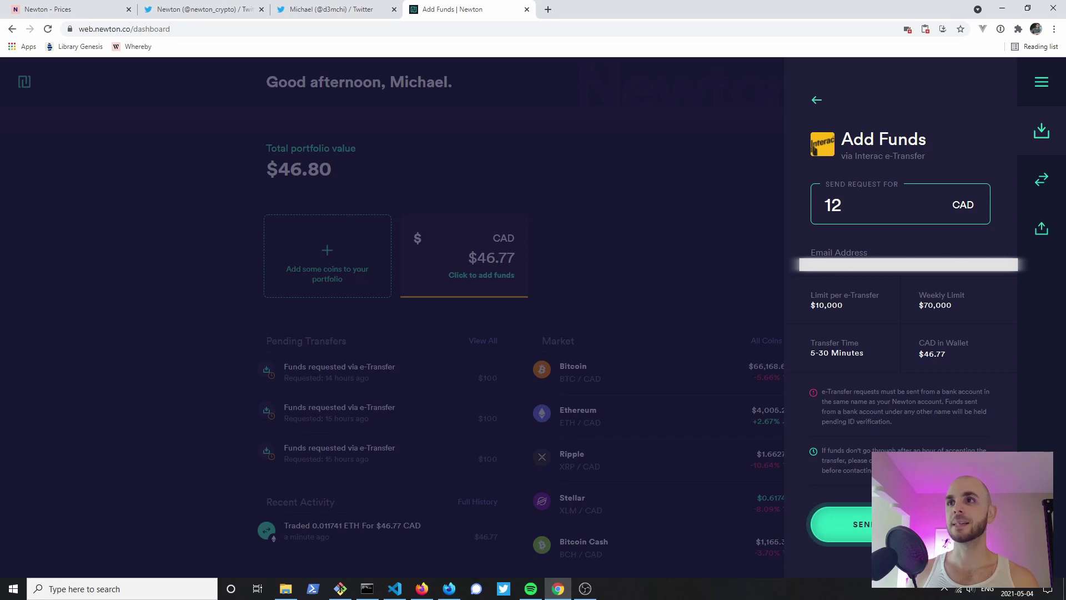
click(899, 524)
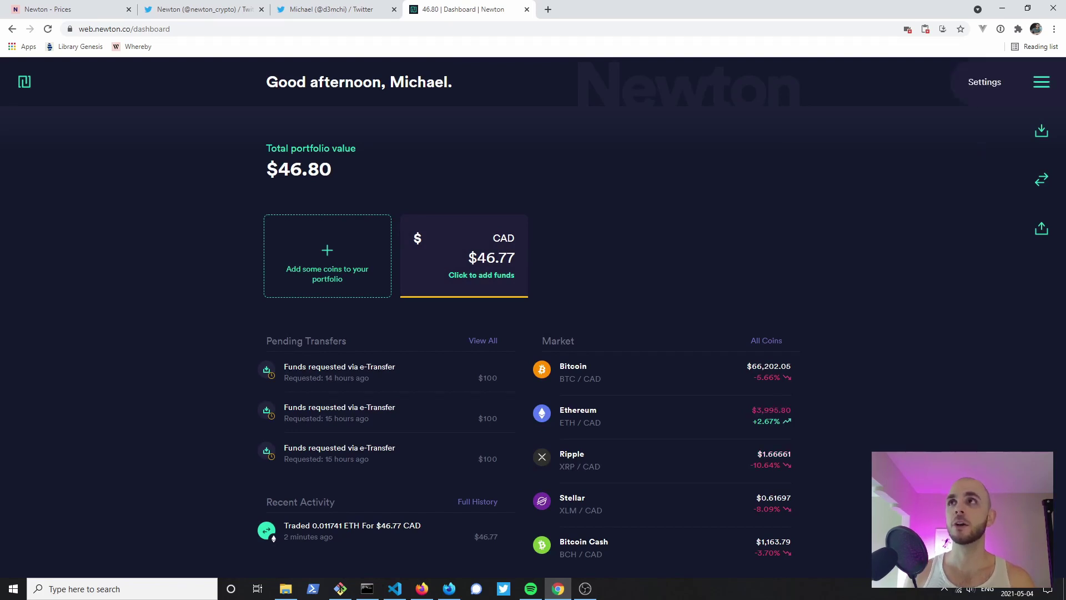
- View the account settings and close them again
click(1042, 81)
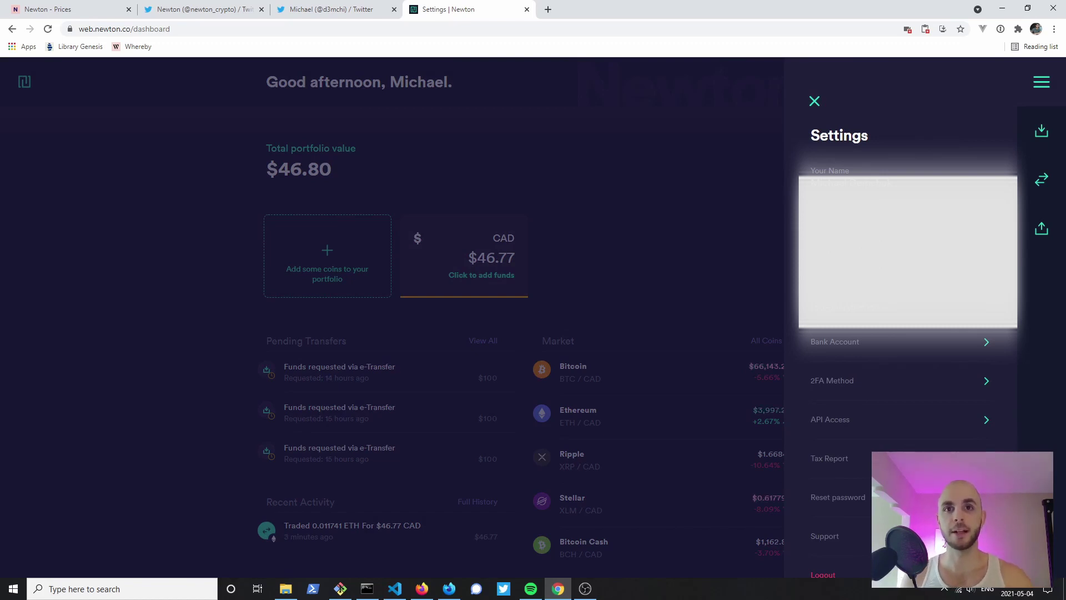
click(814, 100)
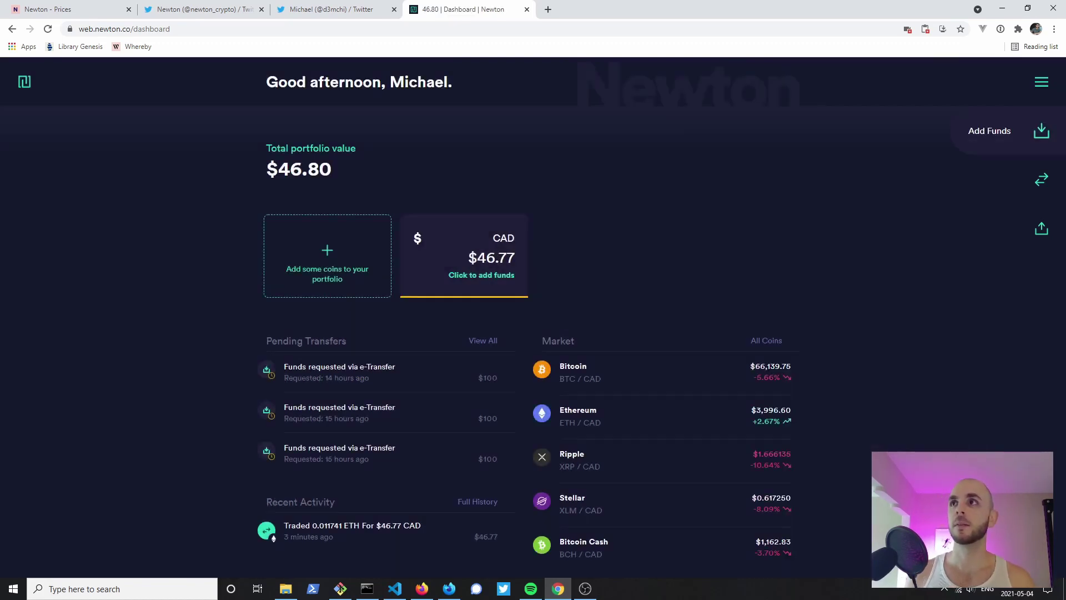
- Choose to add funds as crypto from an external wallet and display the Ethereum transfer address
click(1042, 130)
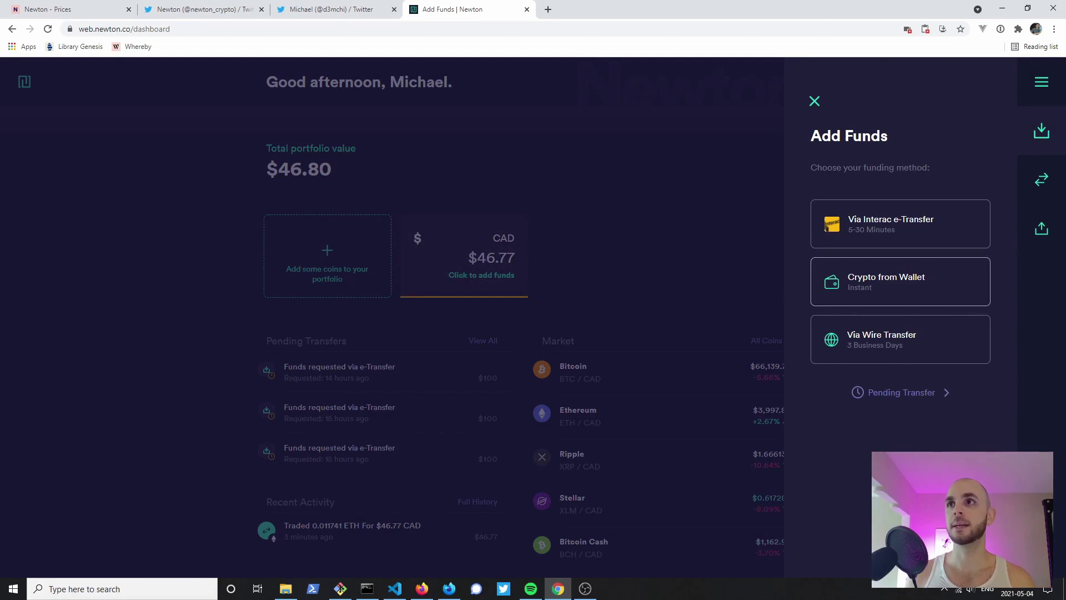
click(900, 281)
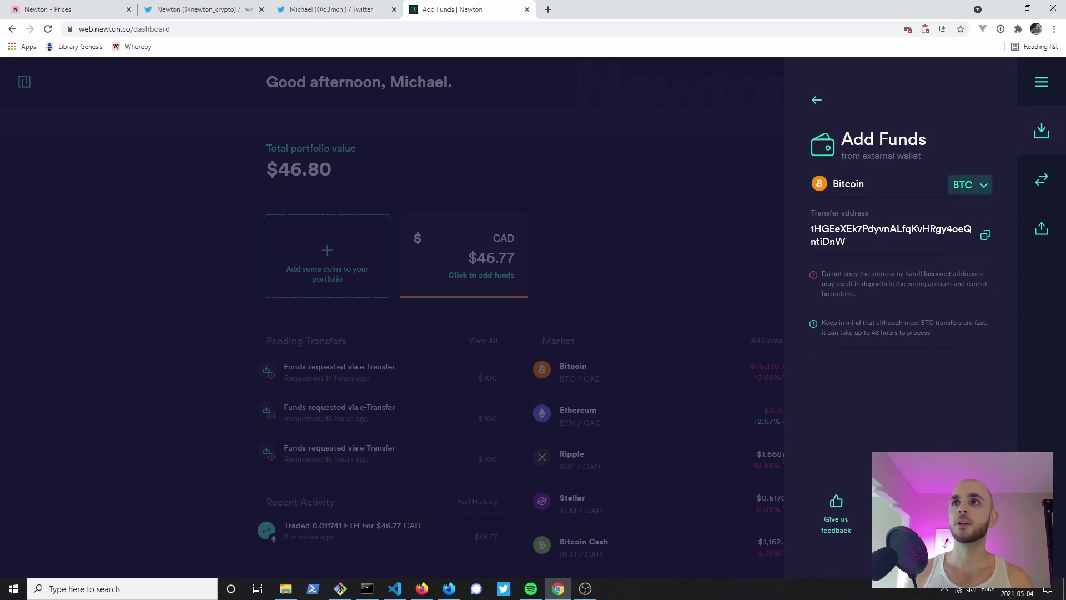
click(971, 185)
click(900, 340)
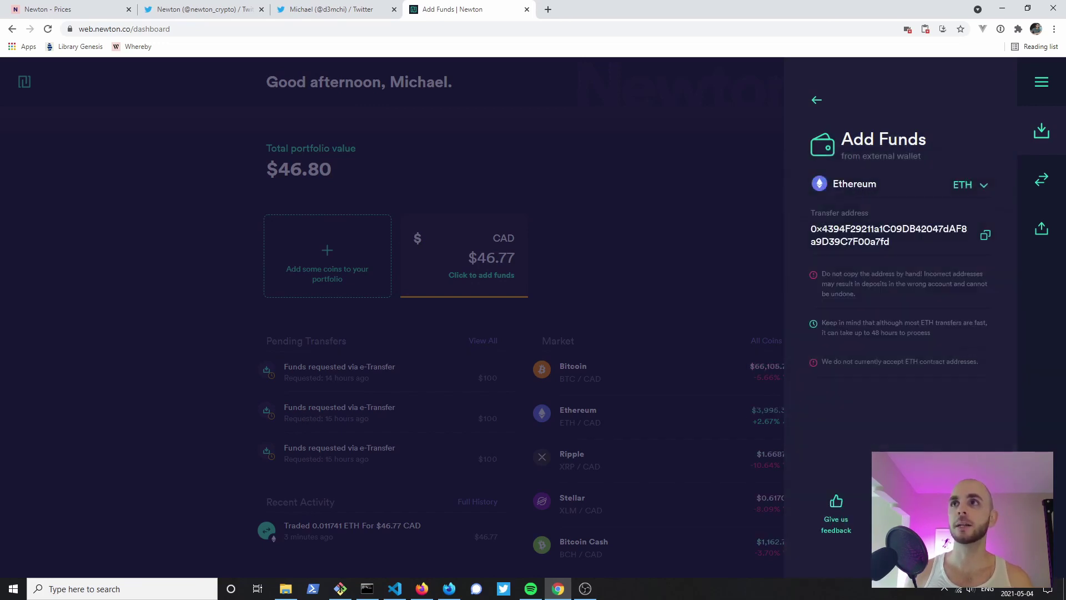
- Switch the deposit coin to Ripple (XRP) and copy its transfer address
click(970, 185)
click(849, 382)
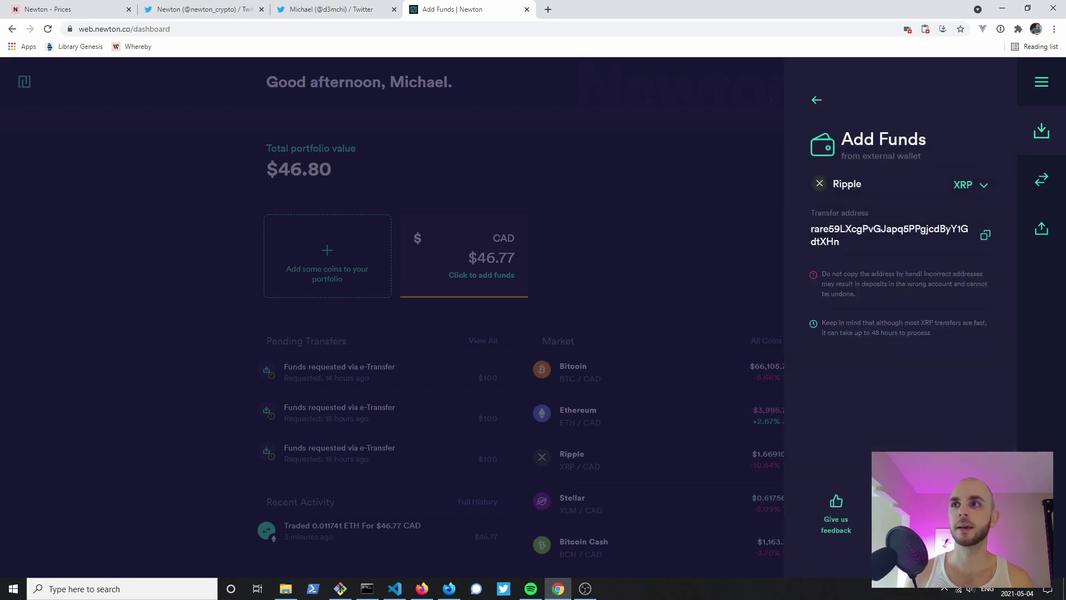
click(985, 234)
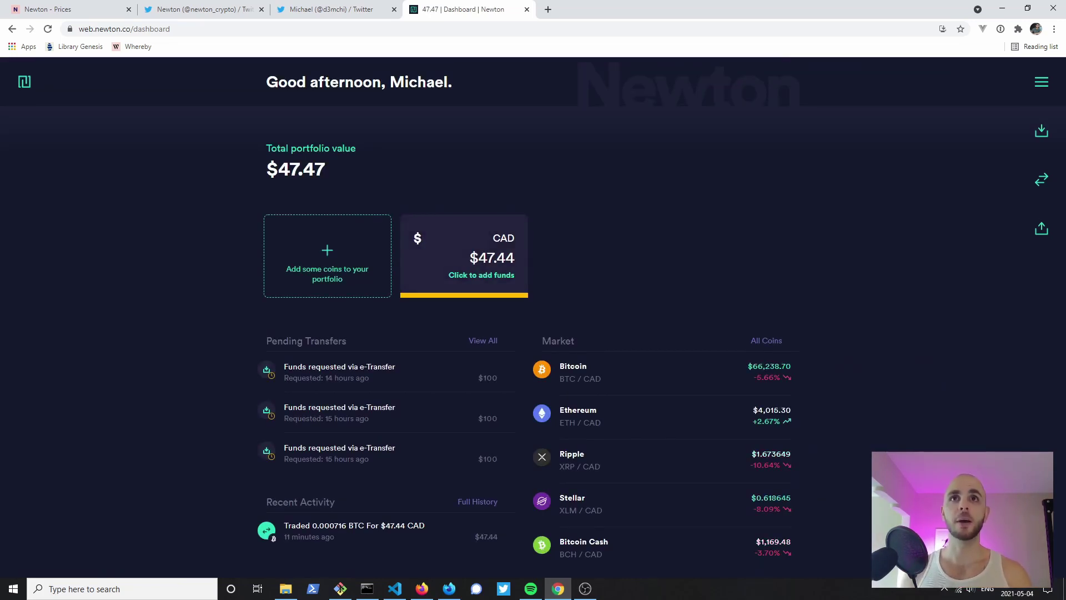
- Browse the full Market List and open the Ethereum (ETH/CAD) page
click(766, 340)
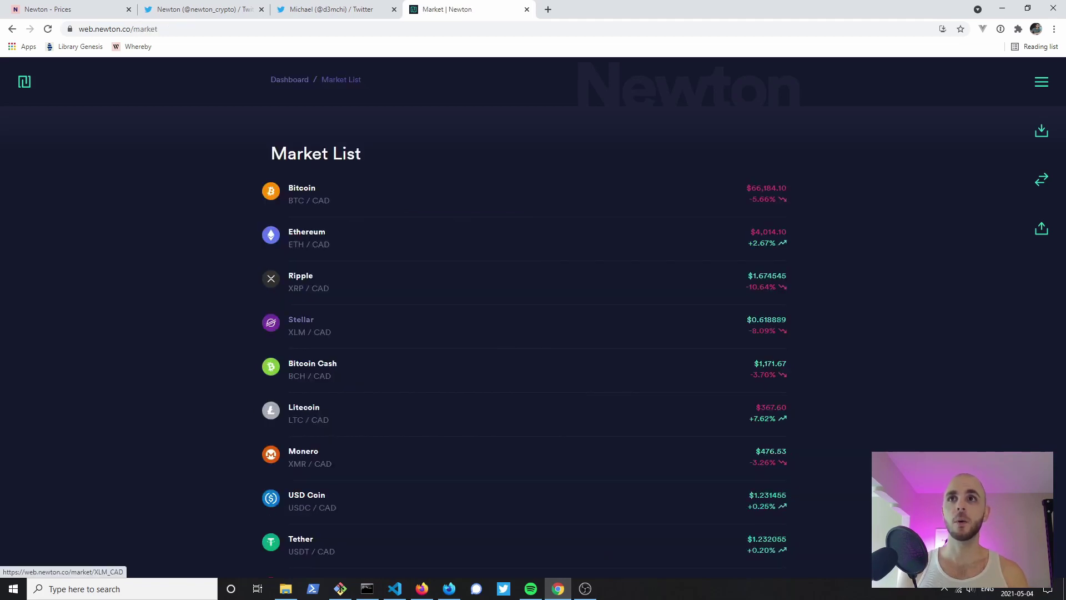
scroll(766, 278, down, 1)
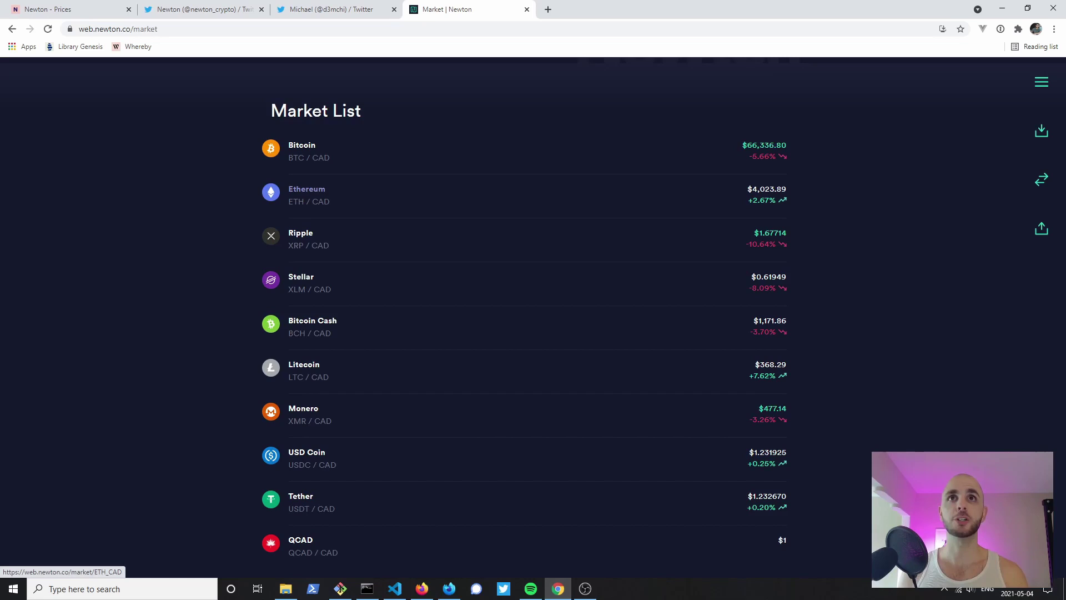
click(306, 191)
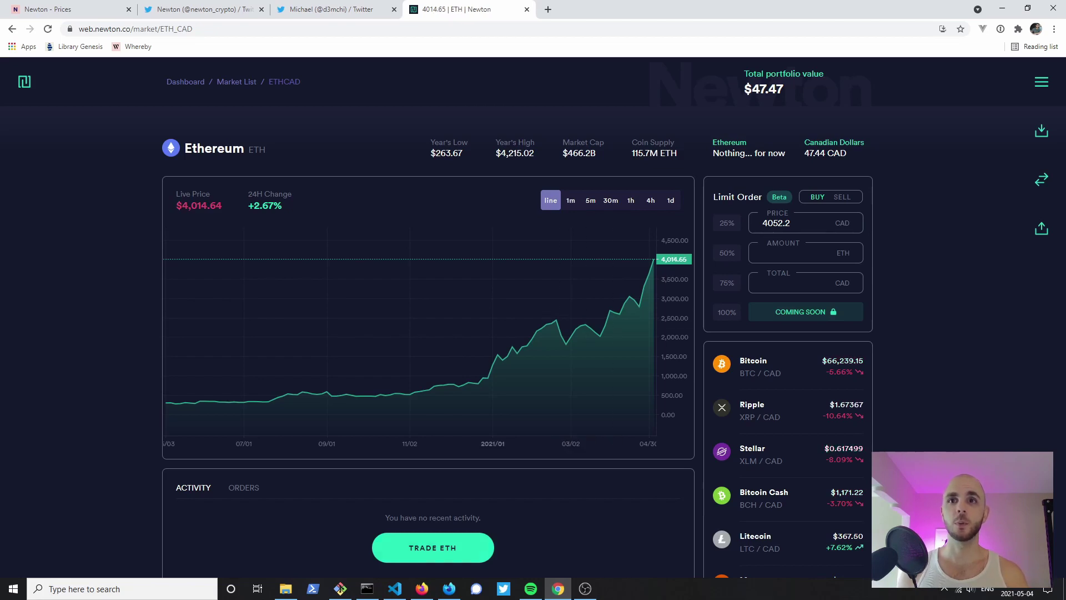
- Trade the maximum CAD balance, 47.44 CAD, for ETH, confirm the trade and close the trade summary
click(482, 553)
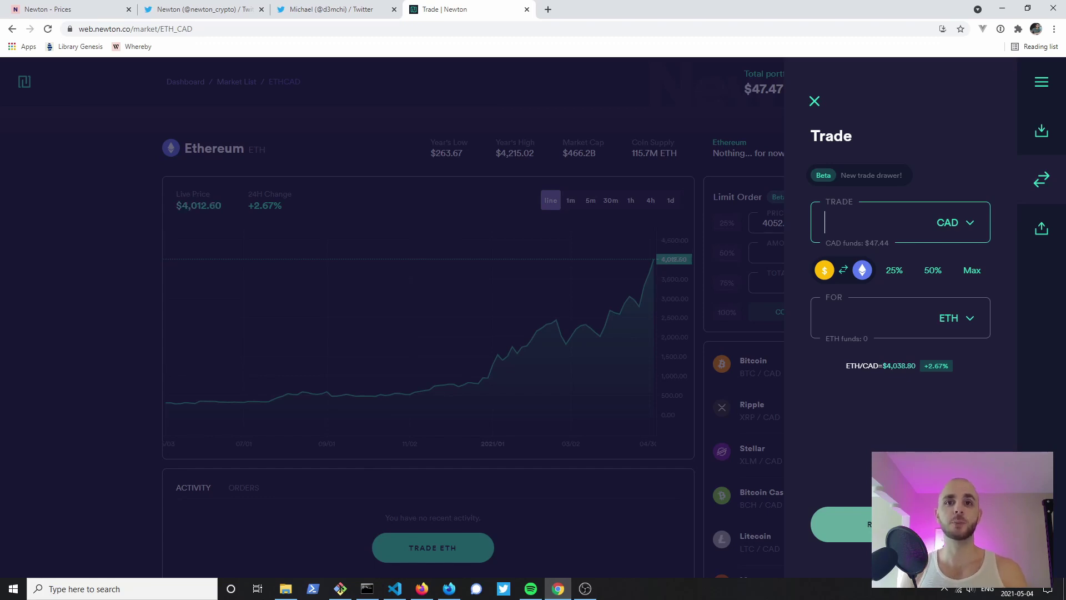
click(972, 270)
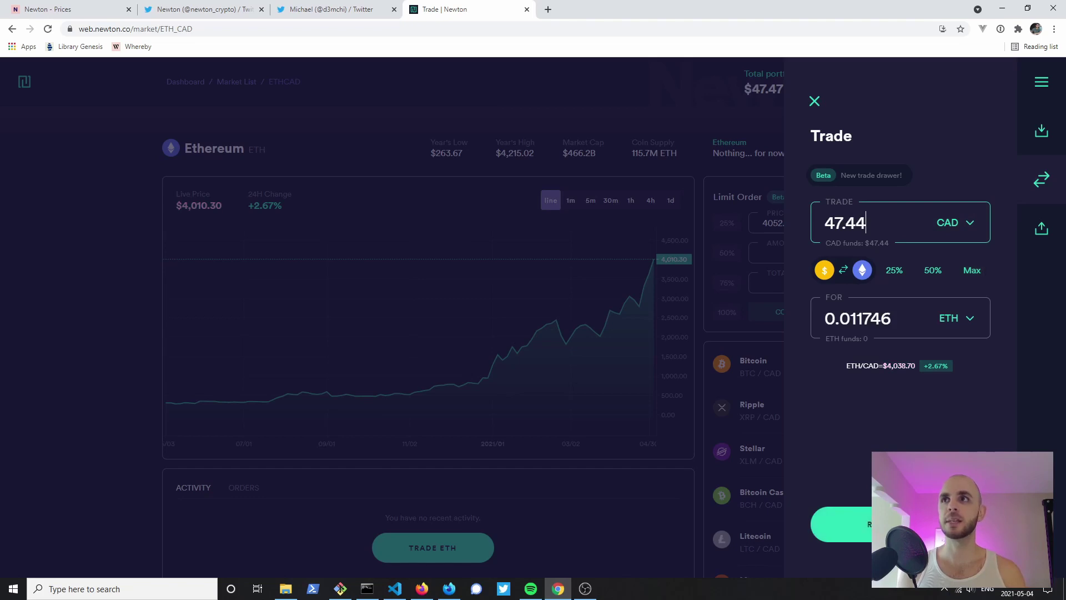
click(956, 318)
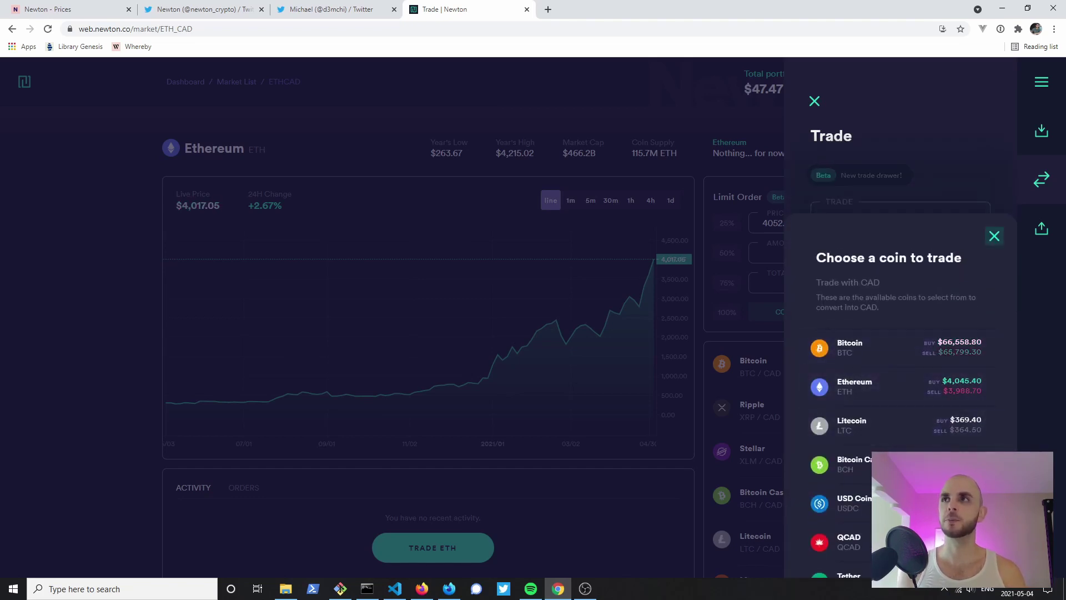
click(993, 236)
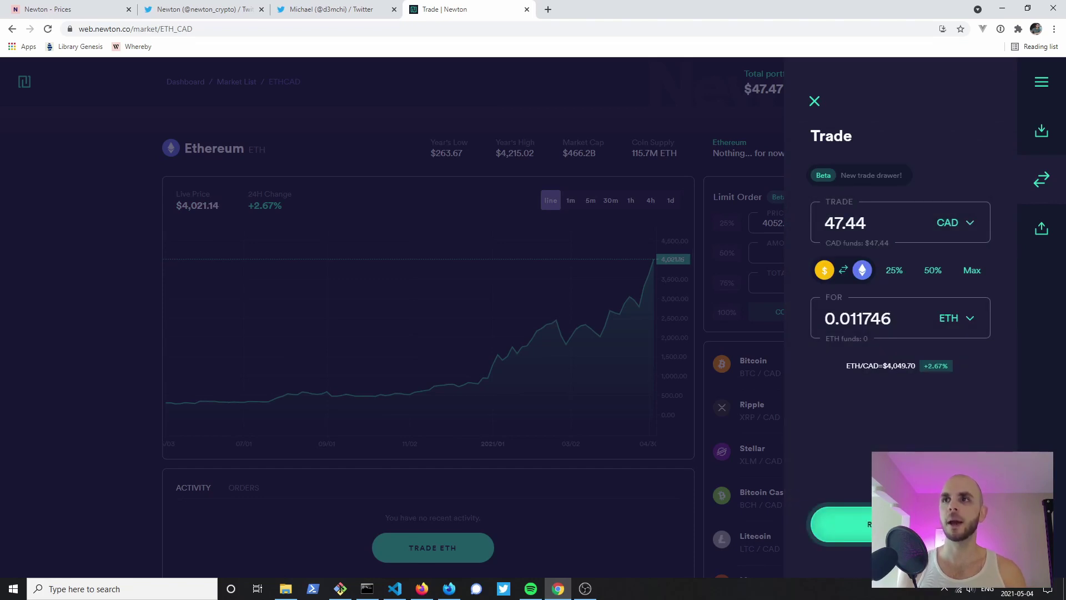
click(899, 524)
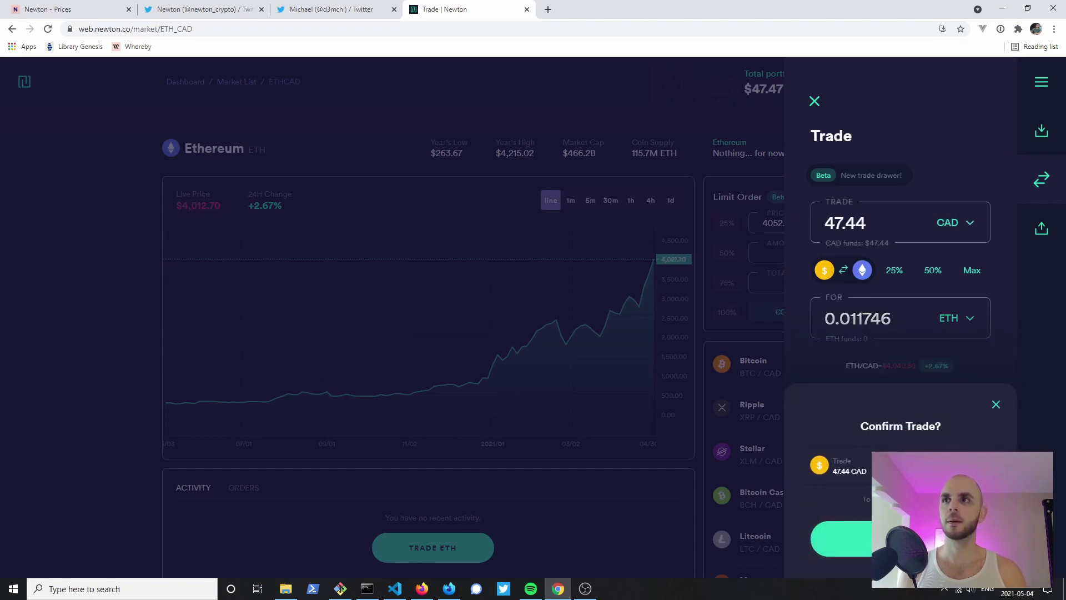
click(843, 538)
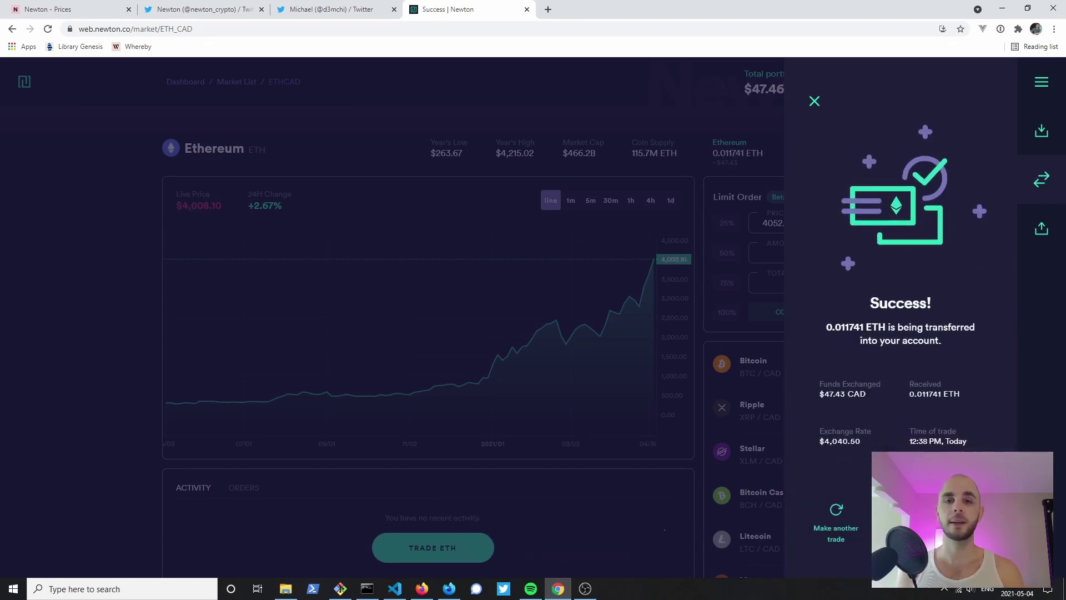
key(Escape)
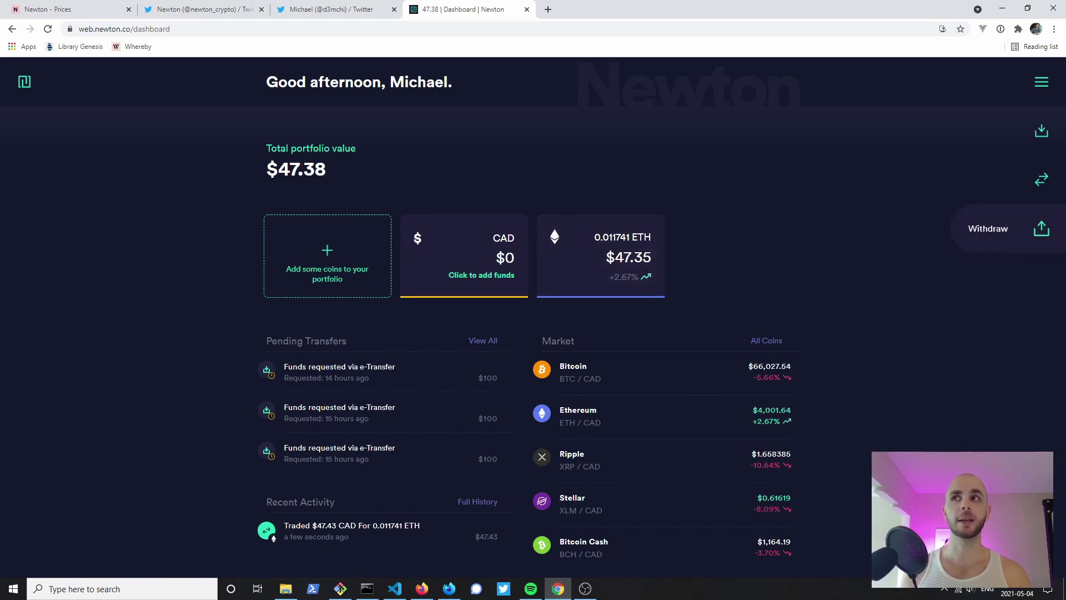
- Start a crypto withdrawal to an external wallet with 75% of the ETH balance, and leave it without submitting
click(1041, 228)
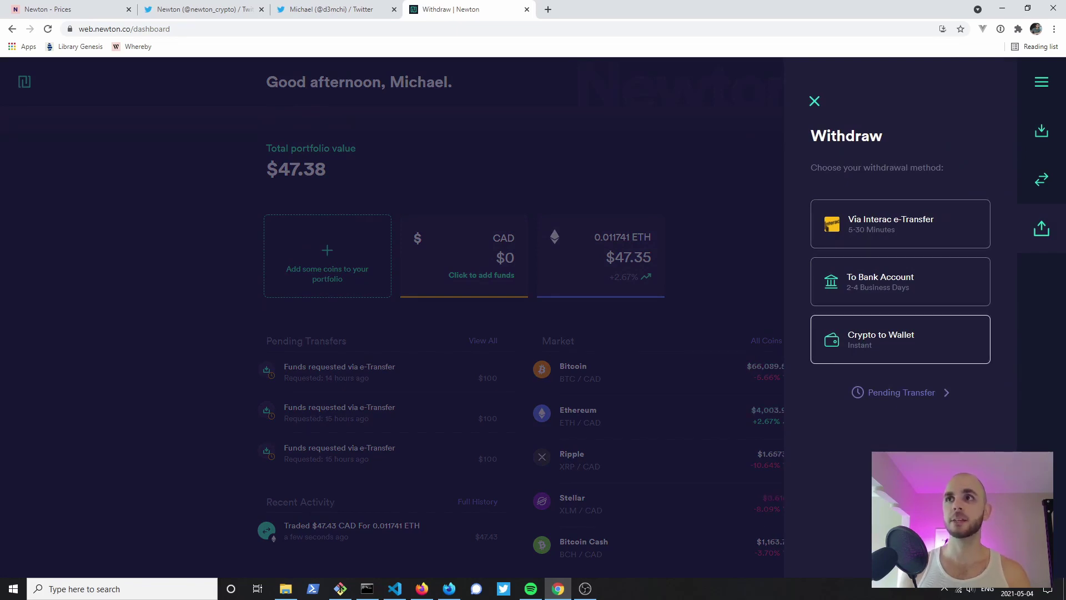
click(900, 339)
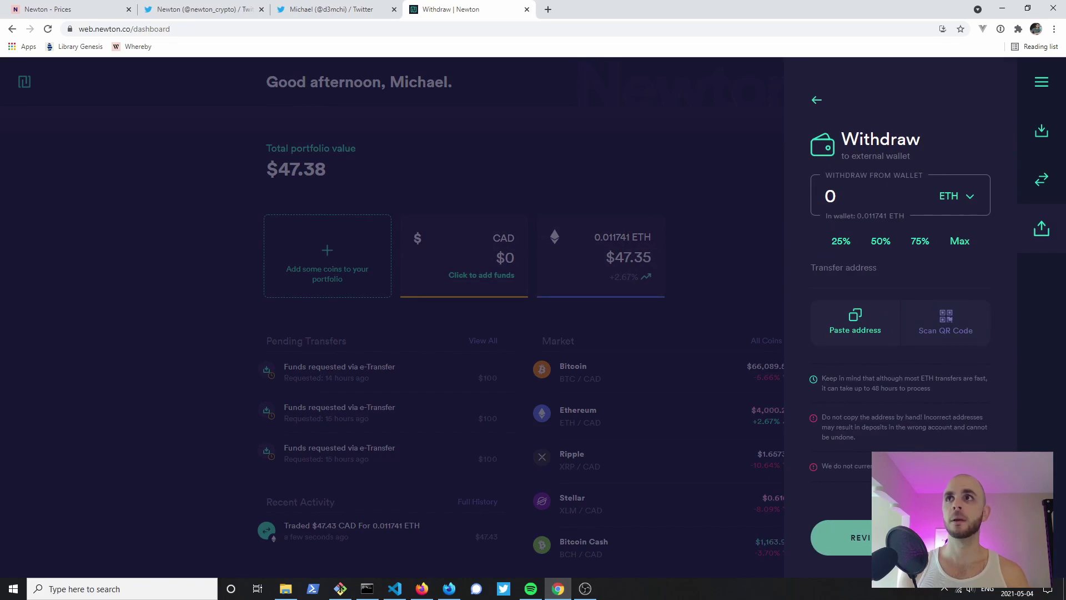
click(920, 240)
click(814, 277)
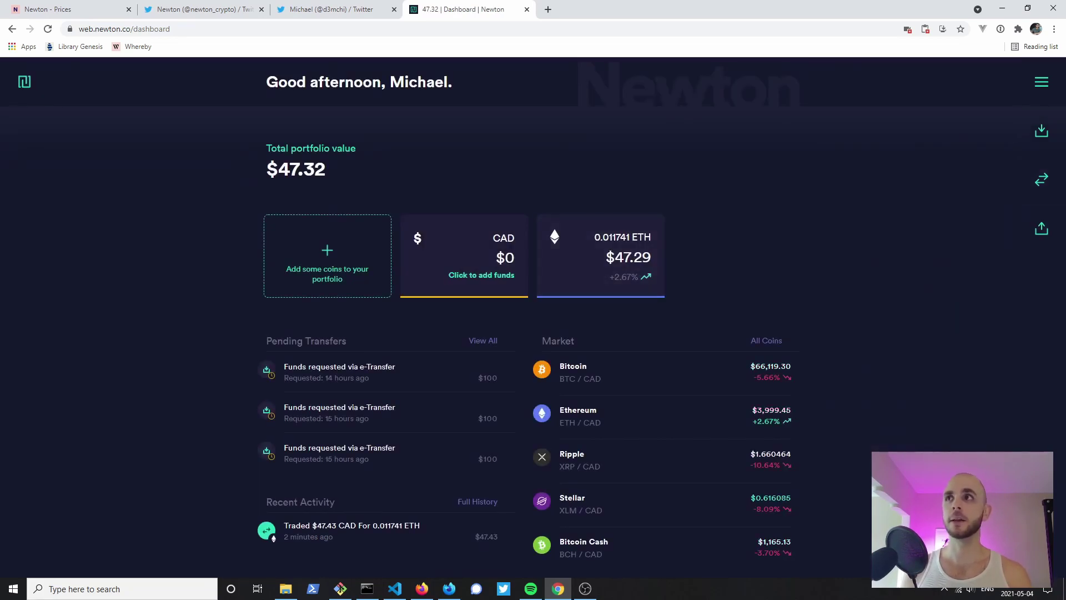
- Start a new trade, check the coins that can be traded for ETH, and change the coin to receive to Bitcoin (BTC)
click(1041, 178)
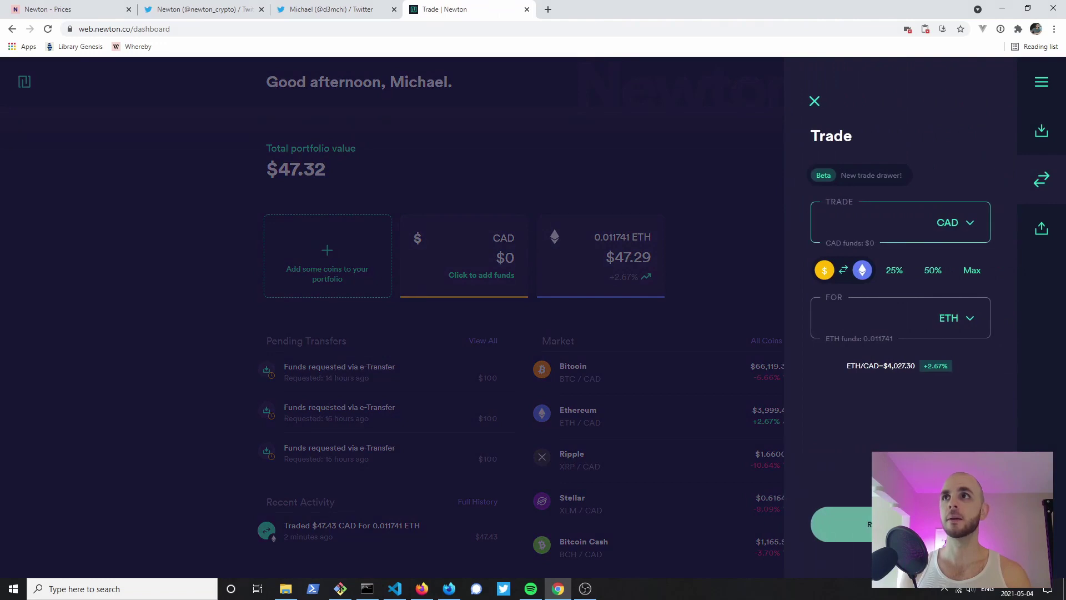
click(954, 222)
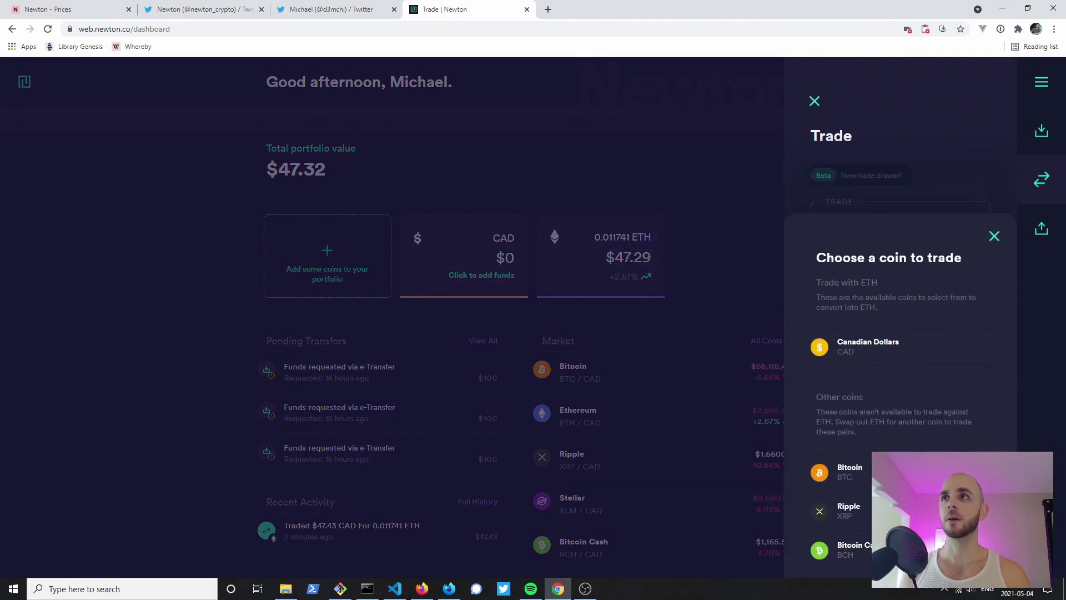
click(994, 236)
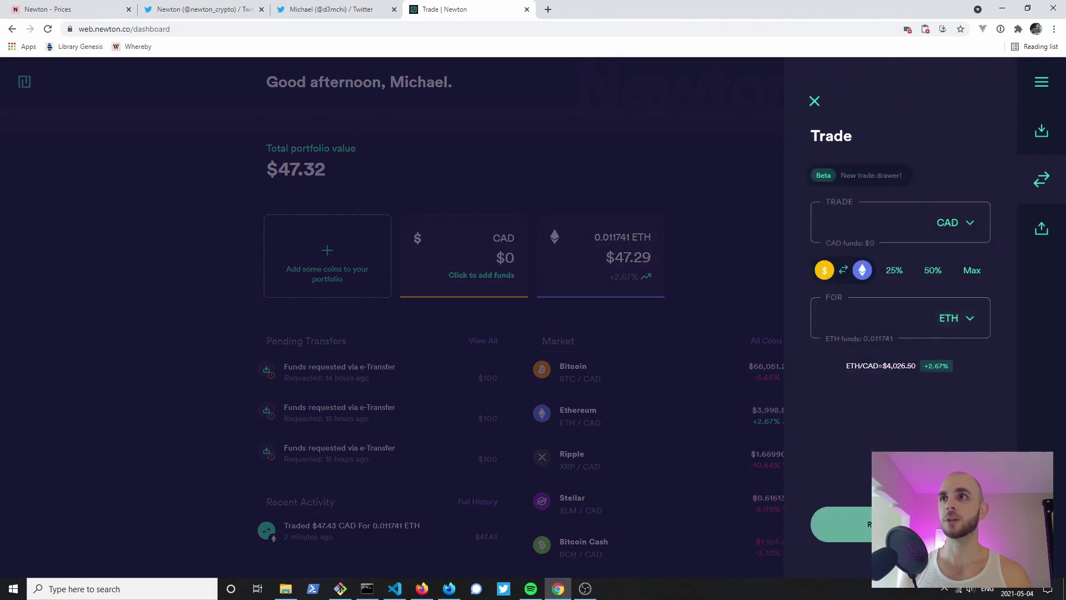
click(954, 317)
click(888, 379)
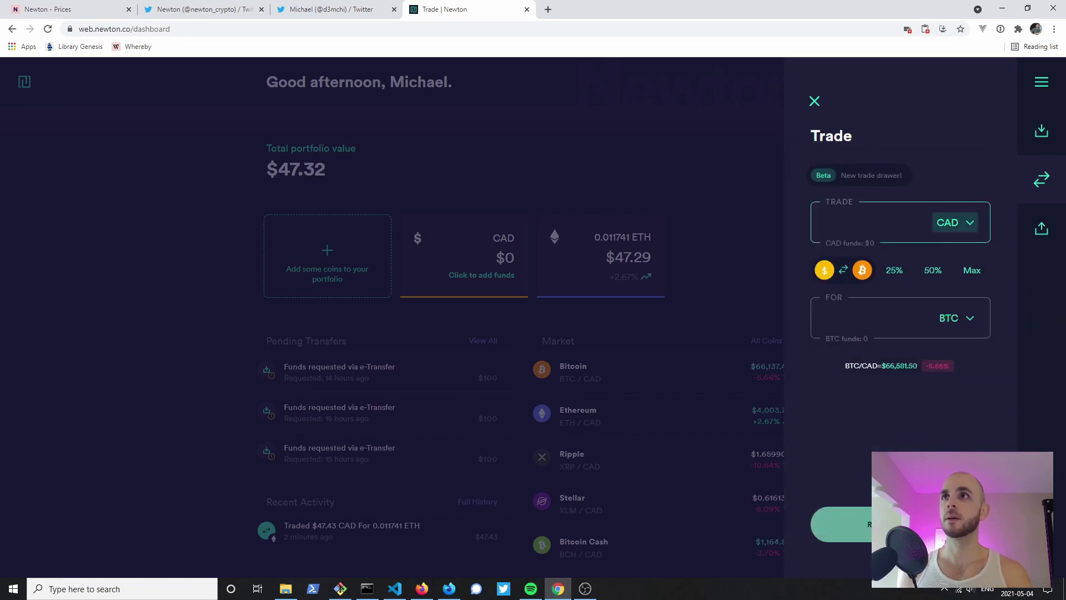
- Set the trade to ETH for CAD with the maximum balance, 0.011741 ETH, and confirm it
click(954, 222)
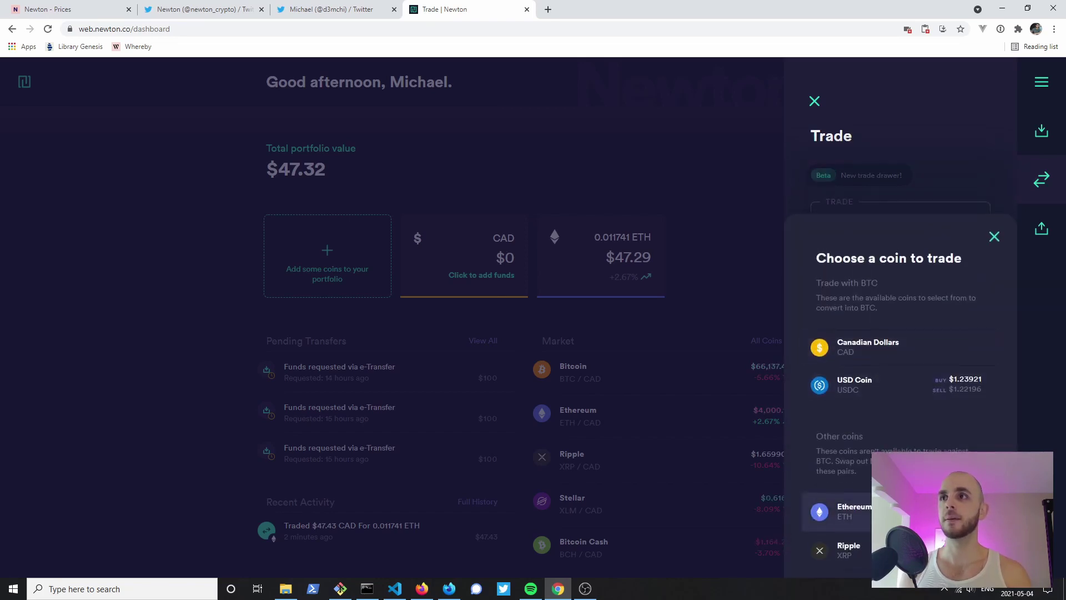
click(847, 511)
click(954, 318)
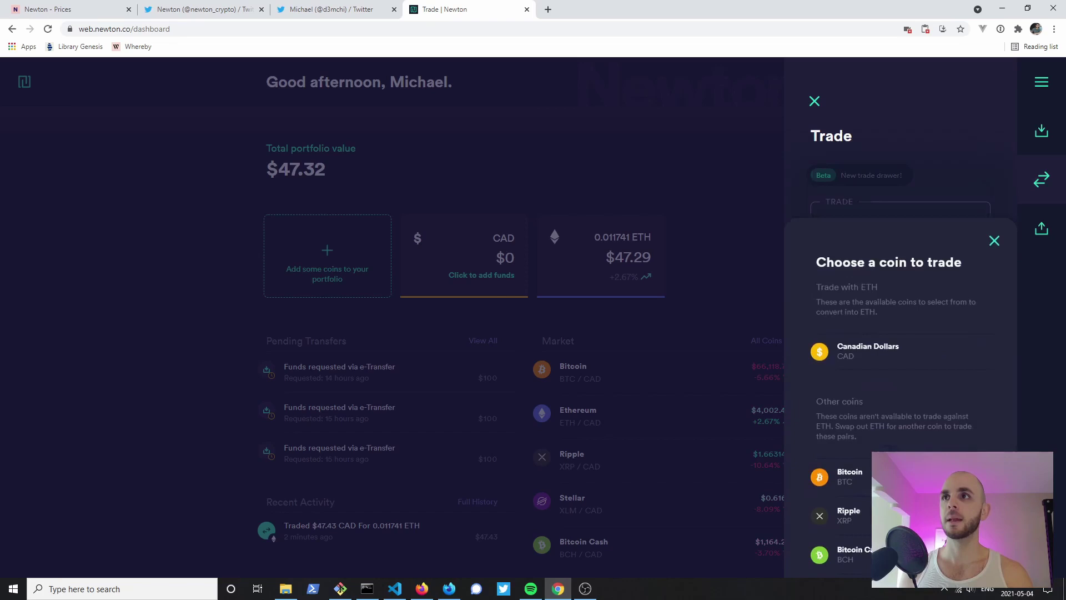
click(889, 348)
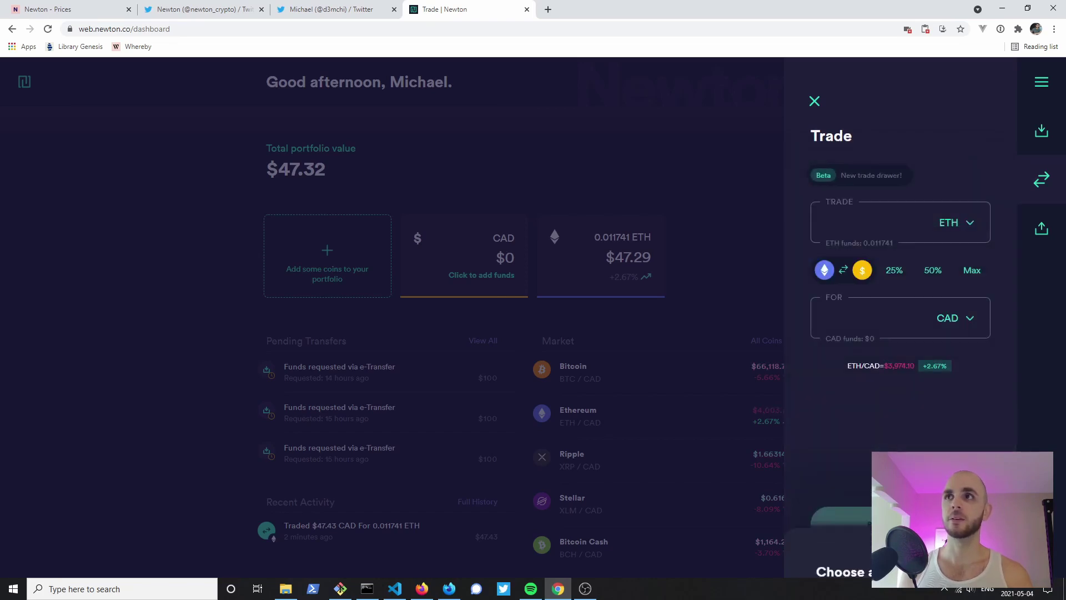
click(971, 270)
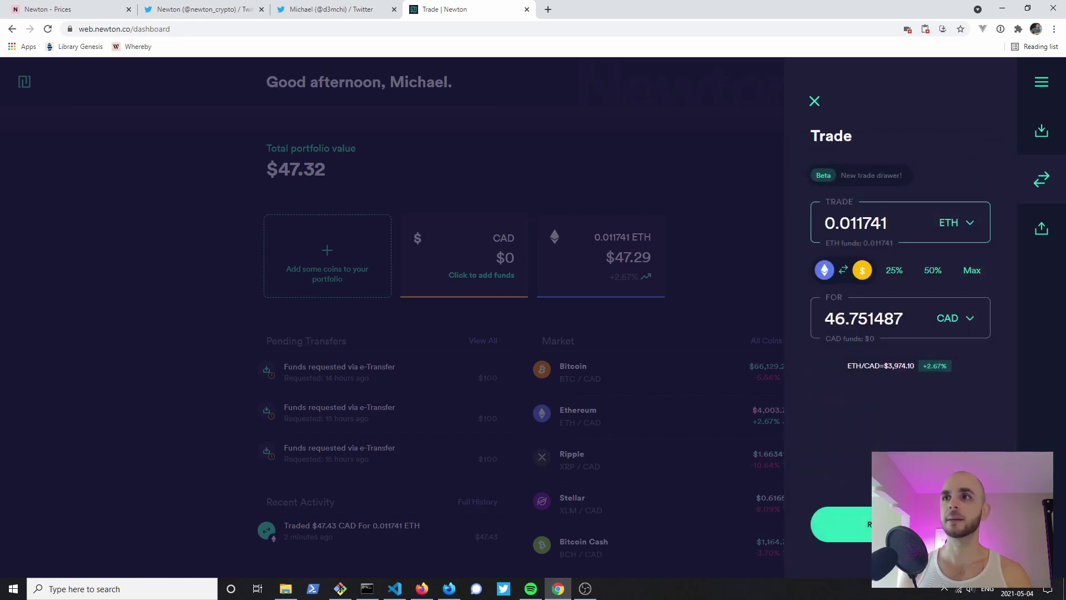
click(841, 524)
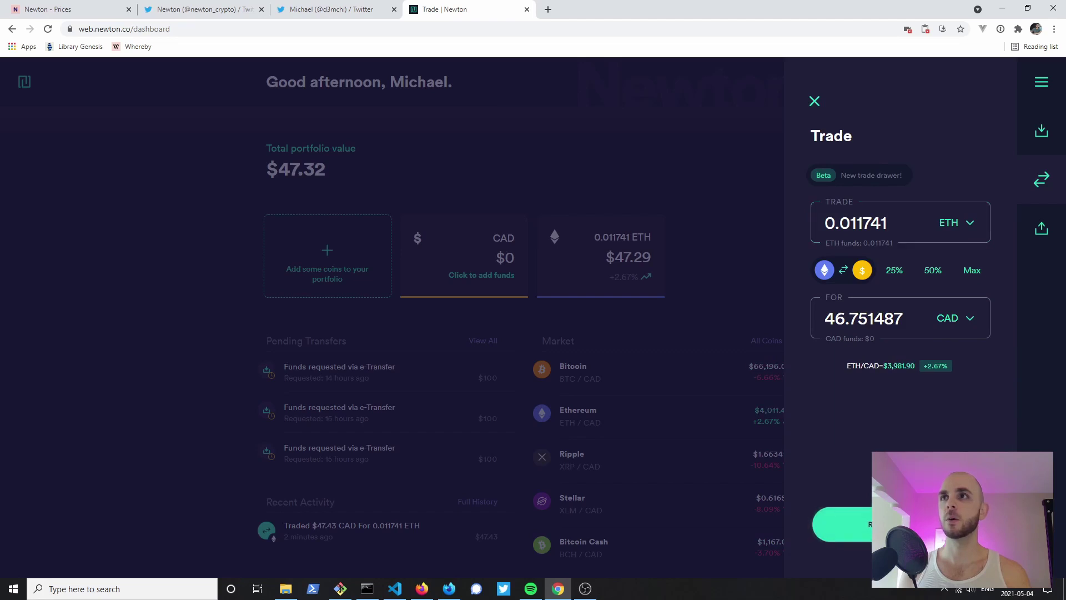
click(841, 536)
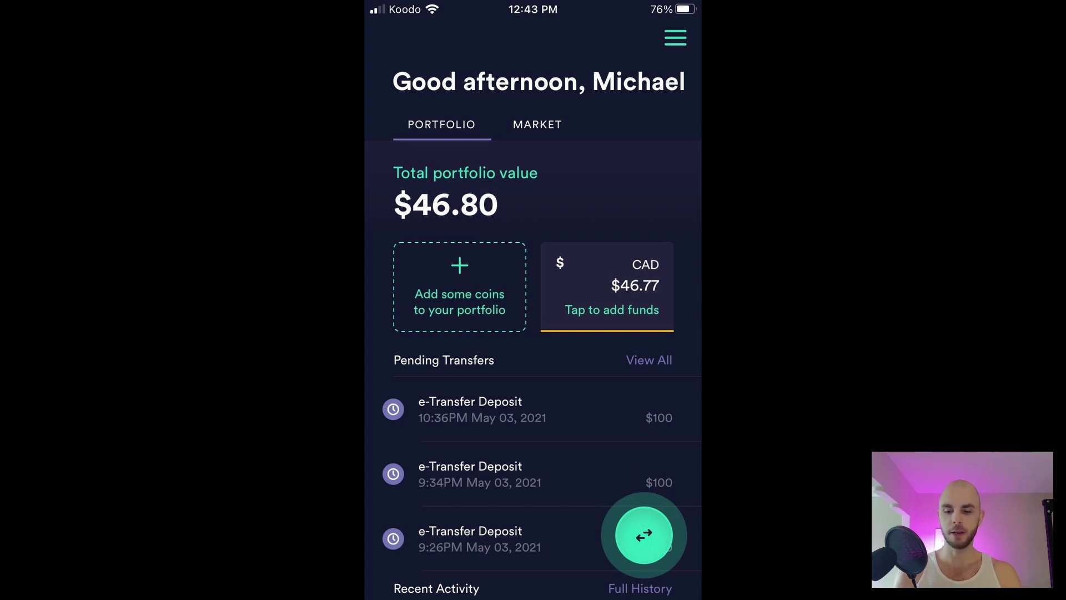
- In the Newton mobile app, trade the maximum CAD balance, 46.77 CAD, for Ethereum (ETH)
click(644, 535)
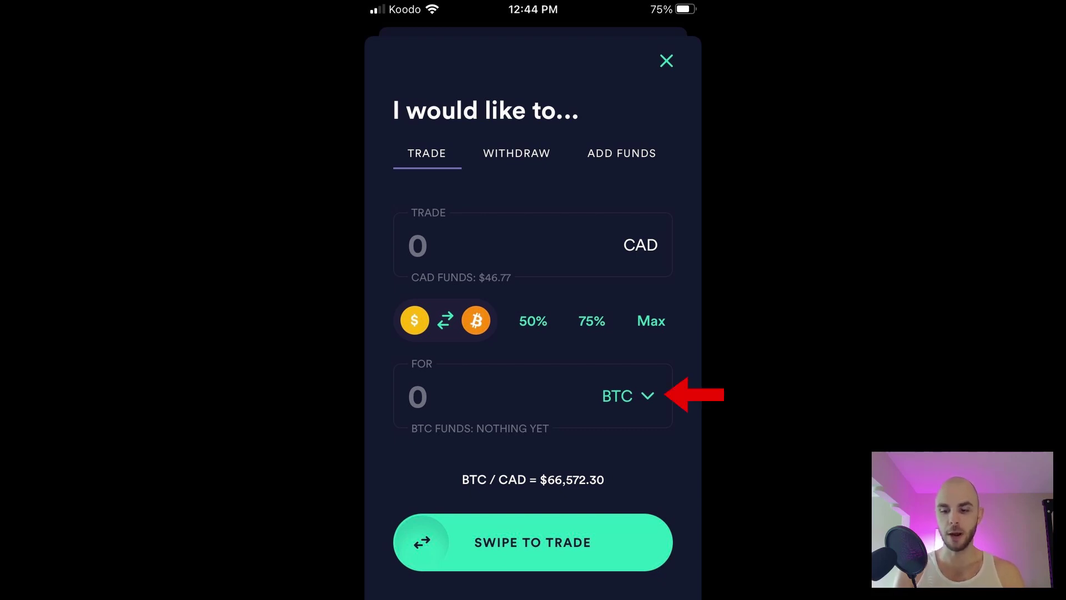
click(627, 396)
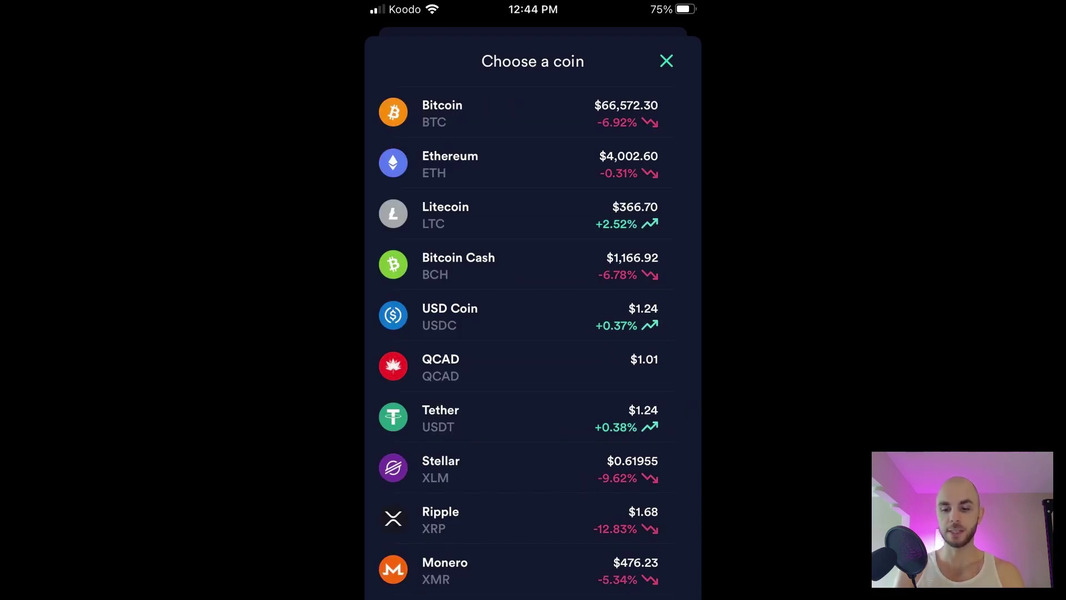
click(532, 163)
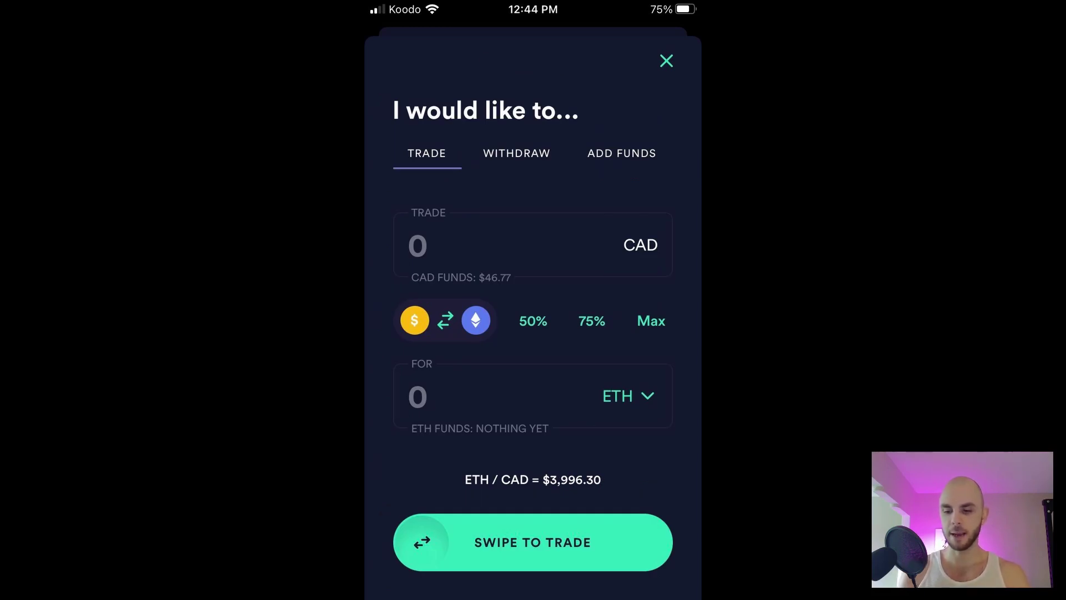
click(651, 320)
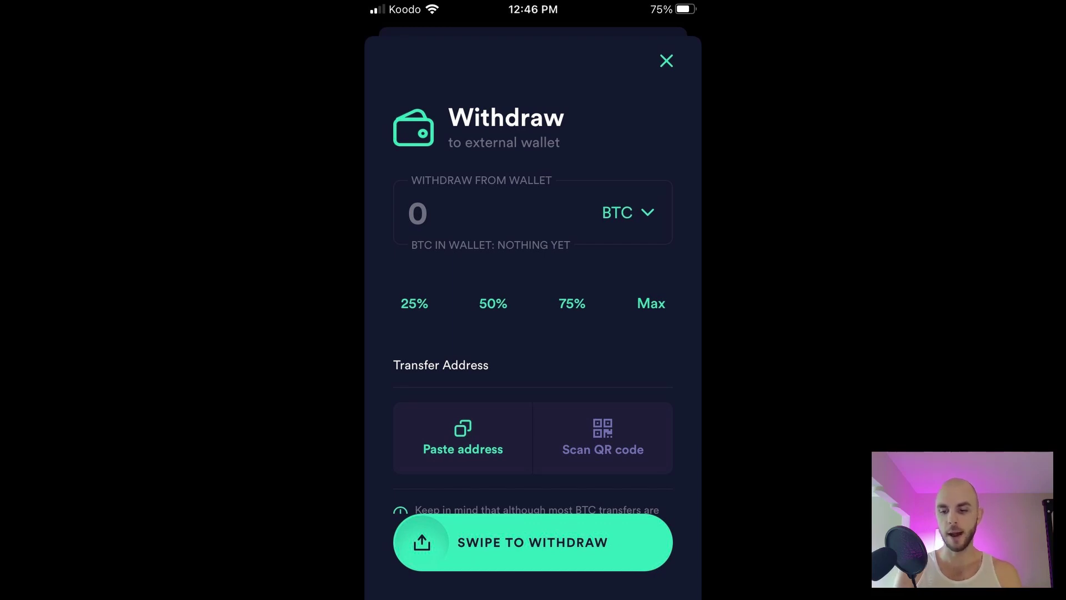
- Set the external wallet withdrawal to 0.01164 ETH and review the transfer address options and notices
click(627, 213)
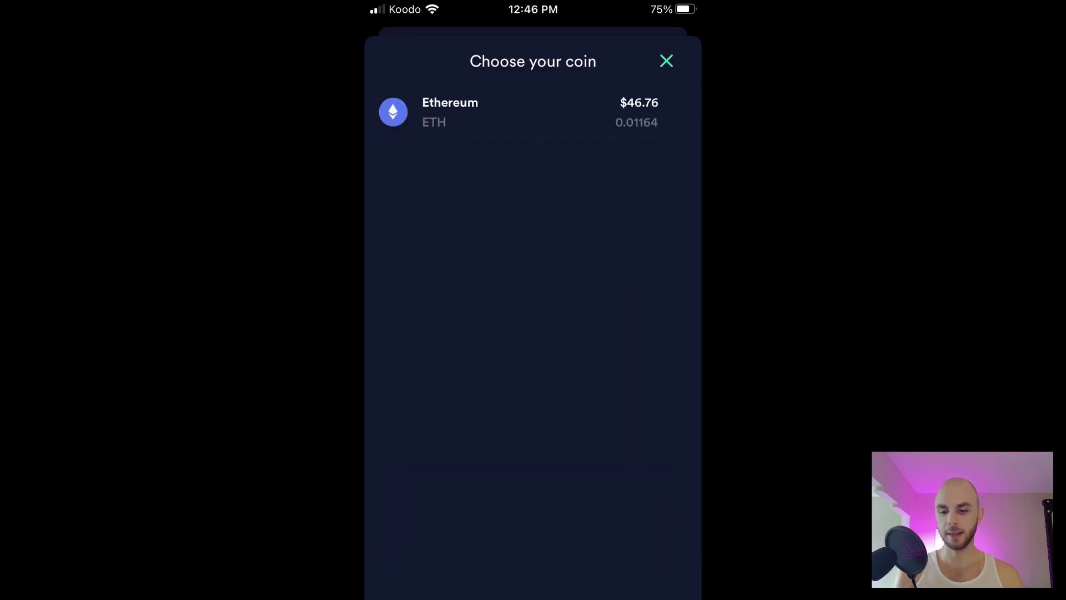
click(519, 112)
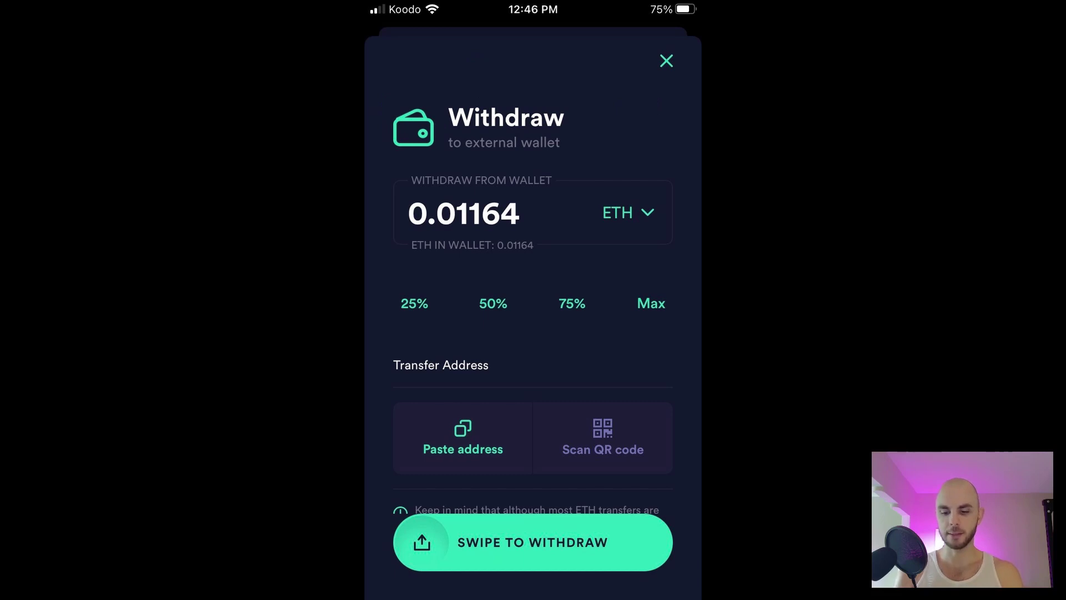
scroll(533, 333, down, 3)
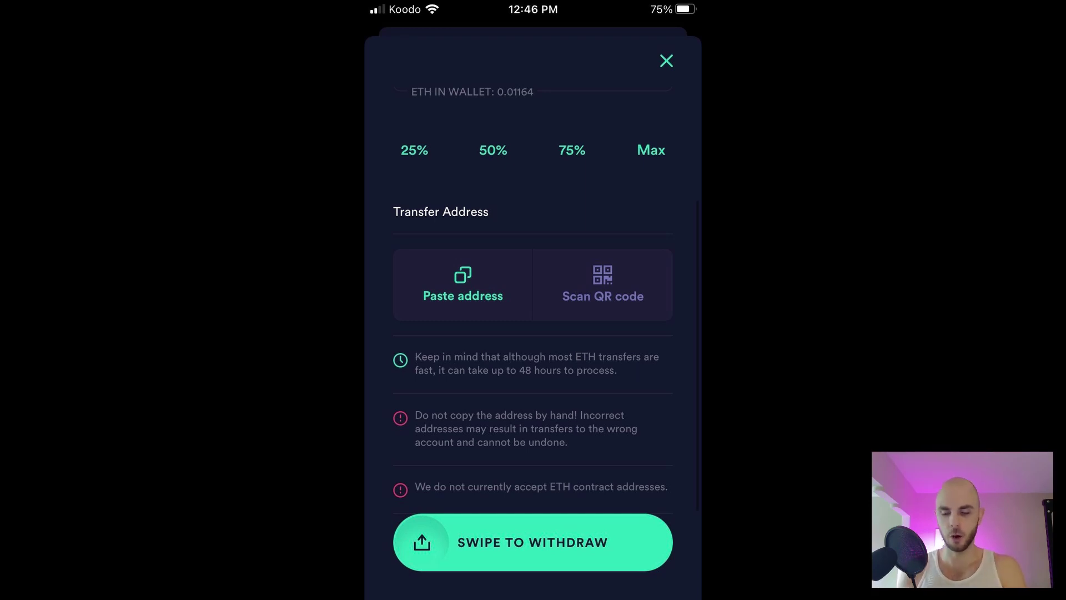
scroll(533, 300, up, 3)
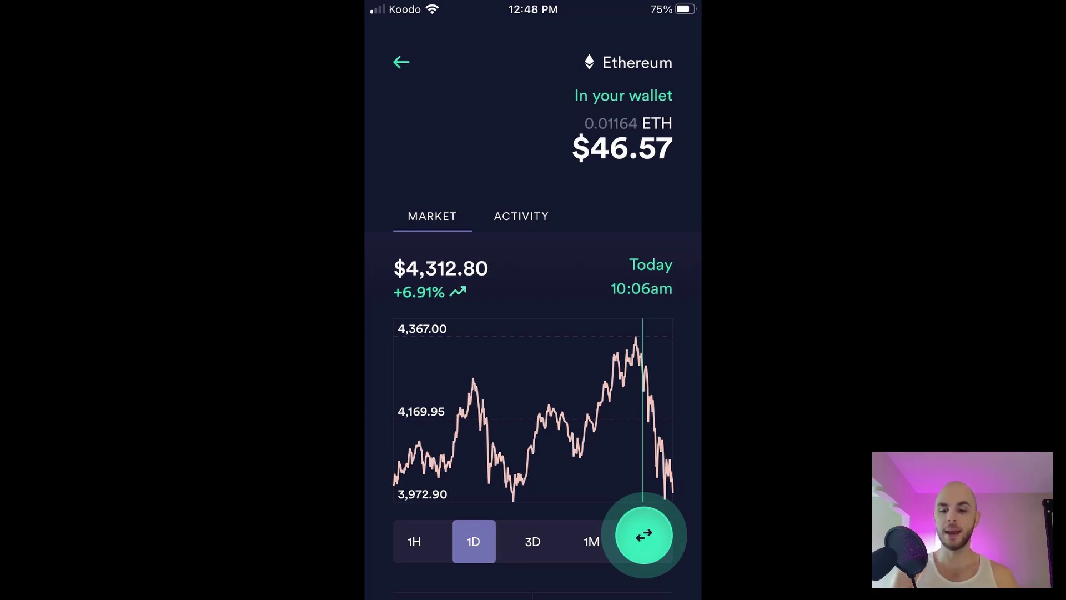
- Review Ethereum's market page and trade activity, and open the CAD to ETH trade form
scroll(533, 389, down, 4)
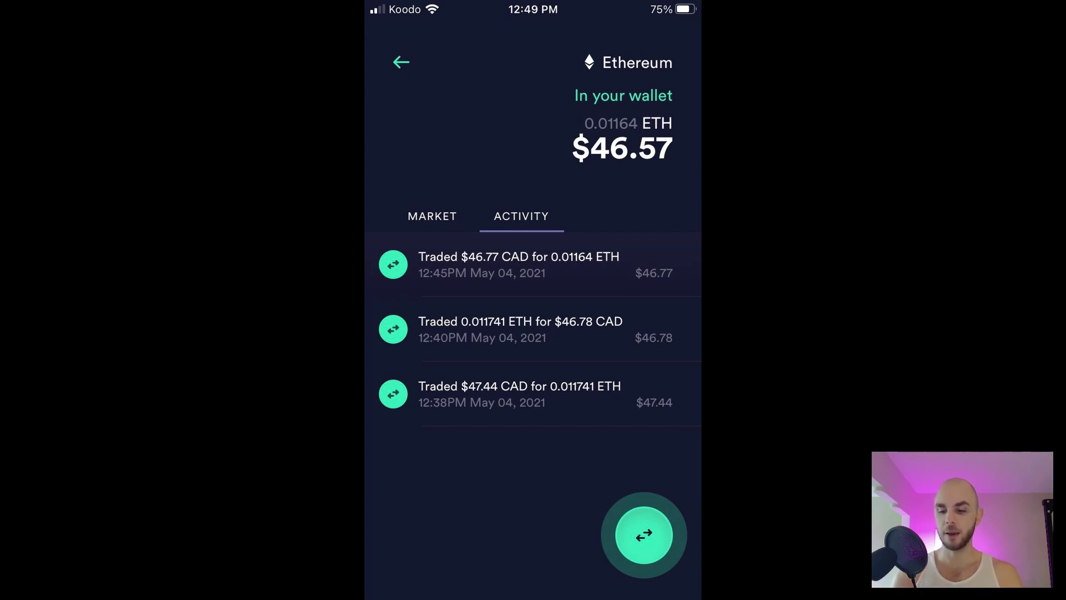
click(644, 534)
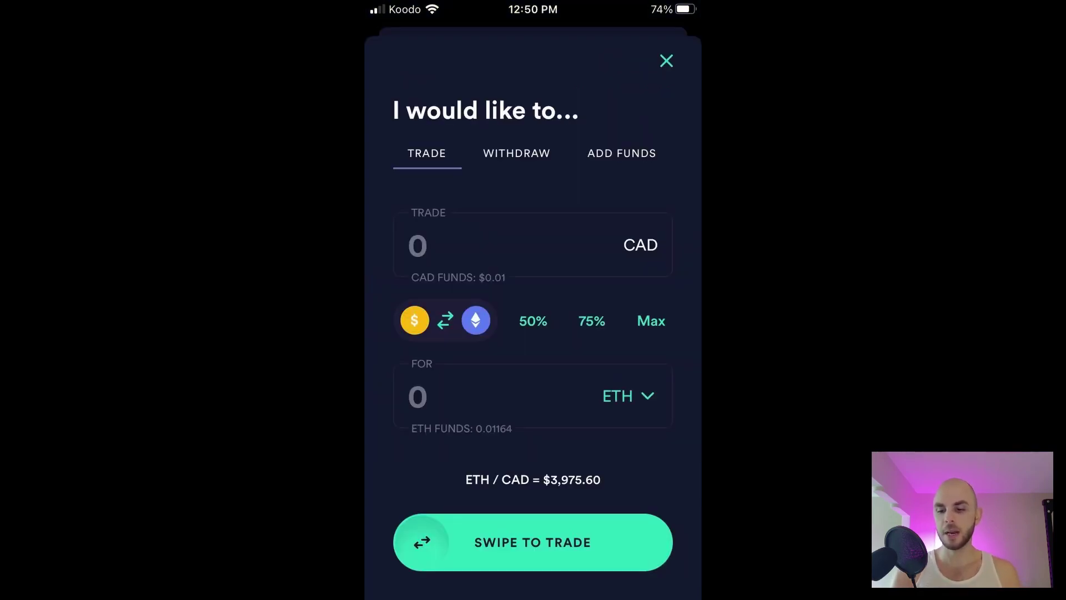